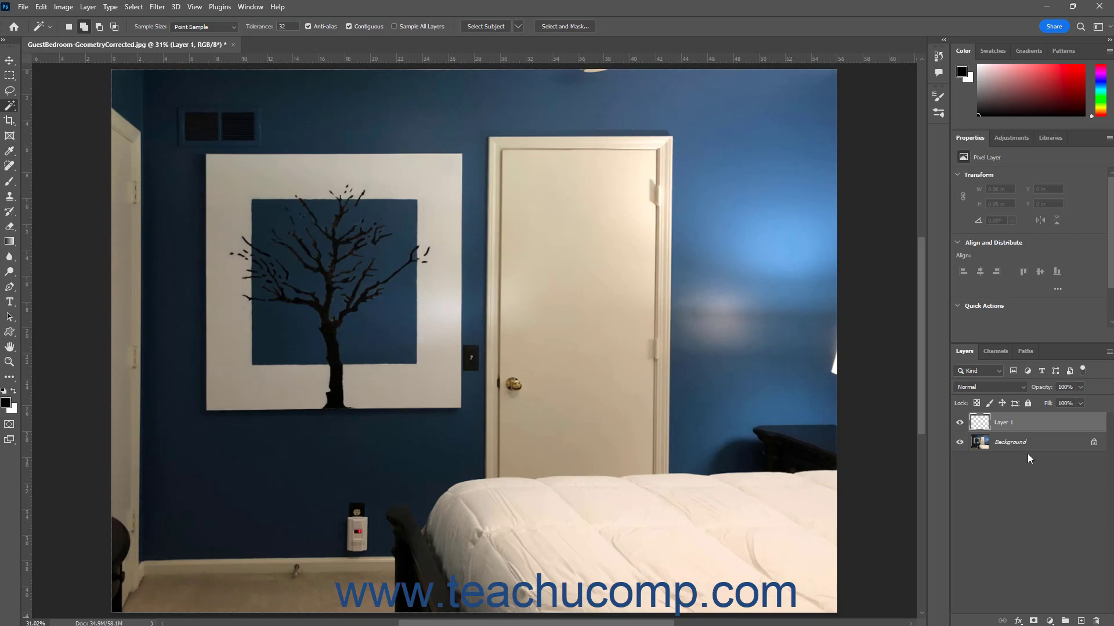
Step: Add an Exposure adjustment layer above Layer 1
left_click(1044, 441)
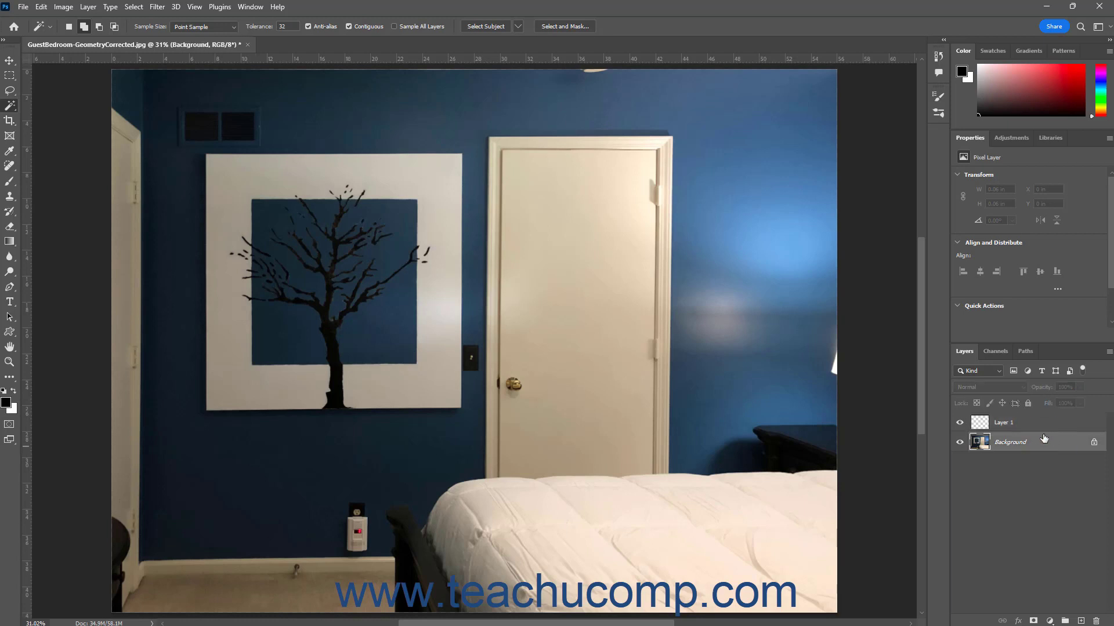
left_click(1041, 426)
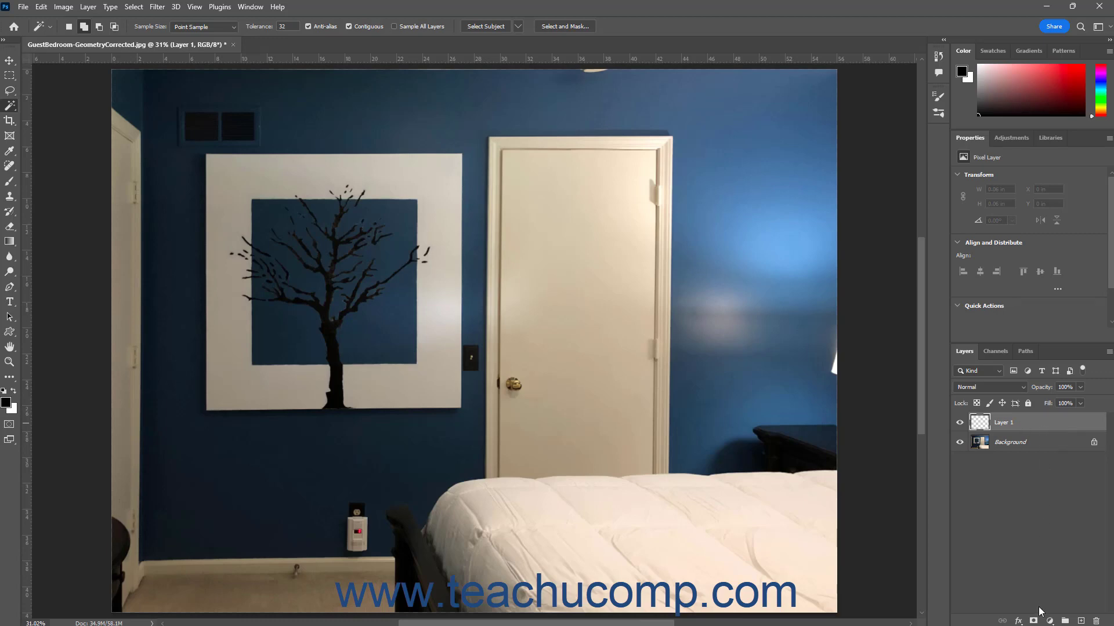
left_click(1049, 620)
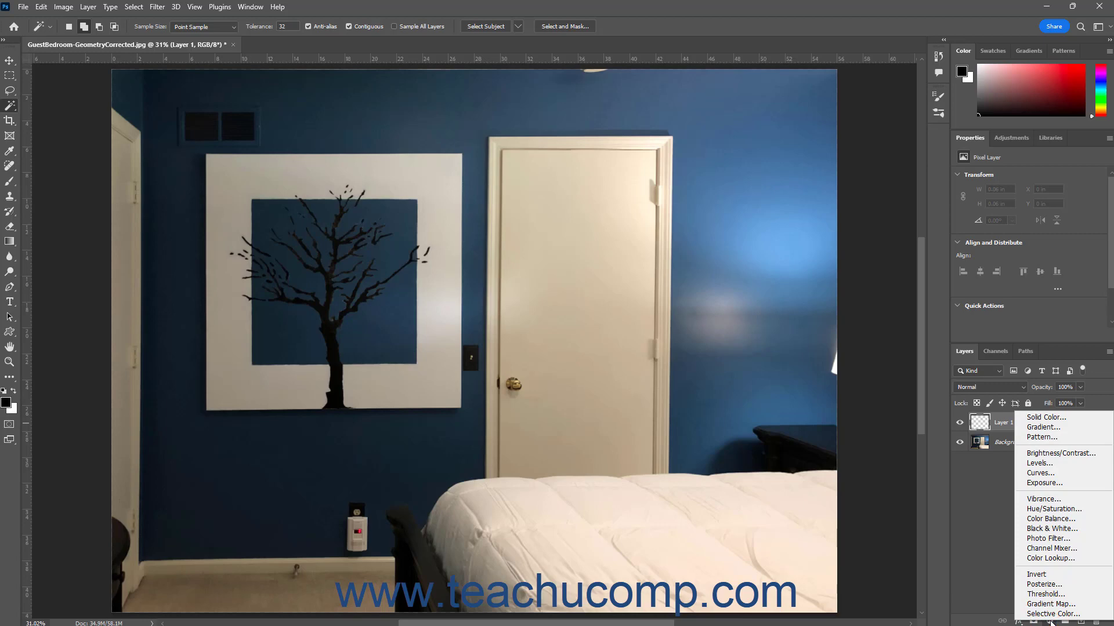
left_click(1048, 438)
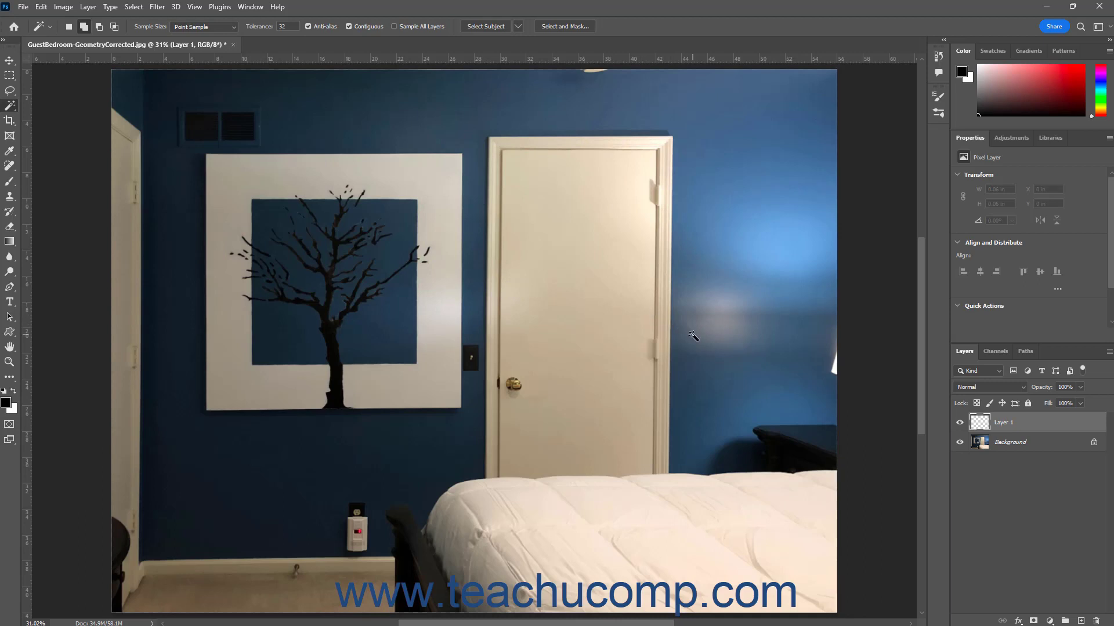
left_click(1049, 621)
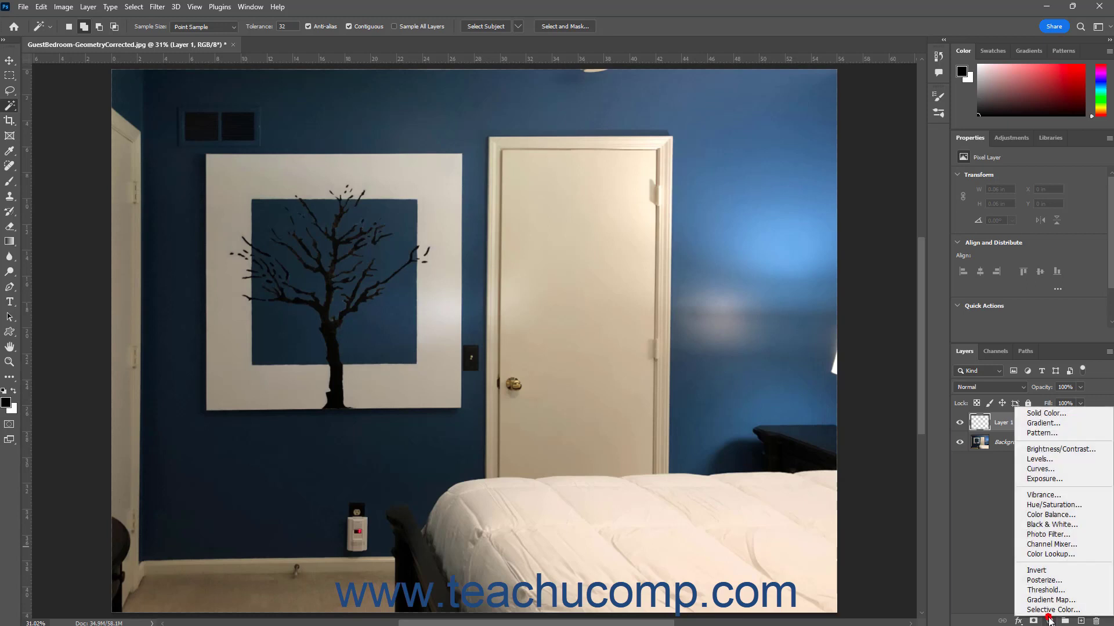
left_click(1043, 479)
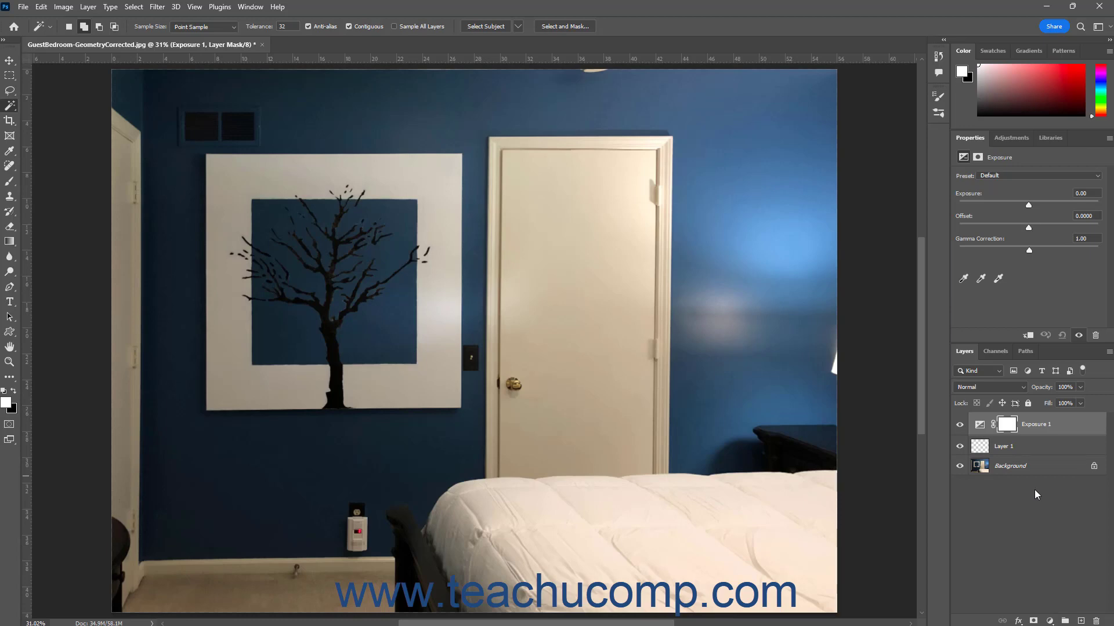
Step: Undo the Exposure adjustment layer and delete the empty Layer 1
left_click(42, 7)
left_click(51, 20)
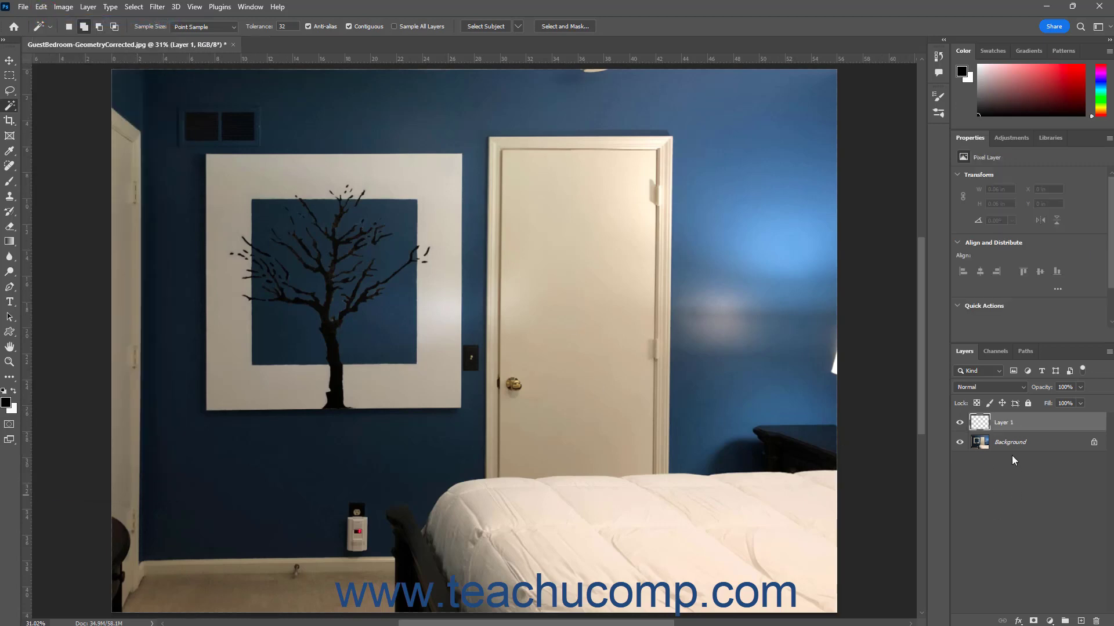
left_click_drag(1034, 428, 1096, 620)
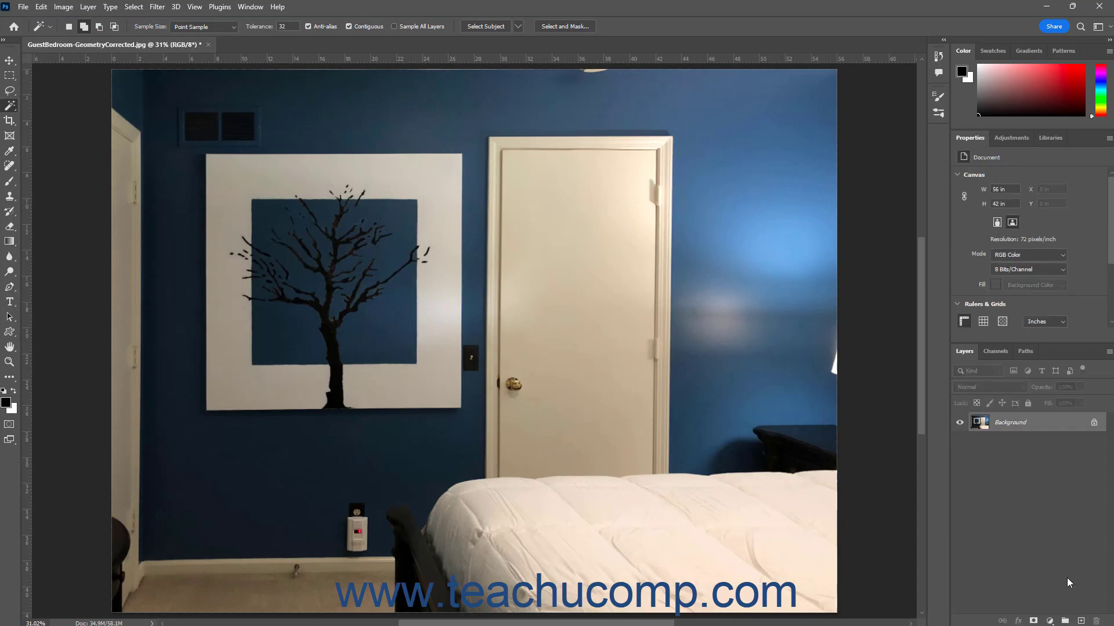
Step: Load the saved Wall Paint channel as a new selection
left_click(138, 8)
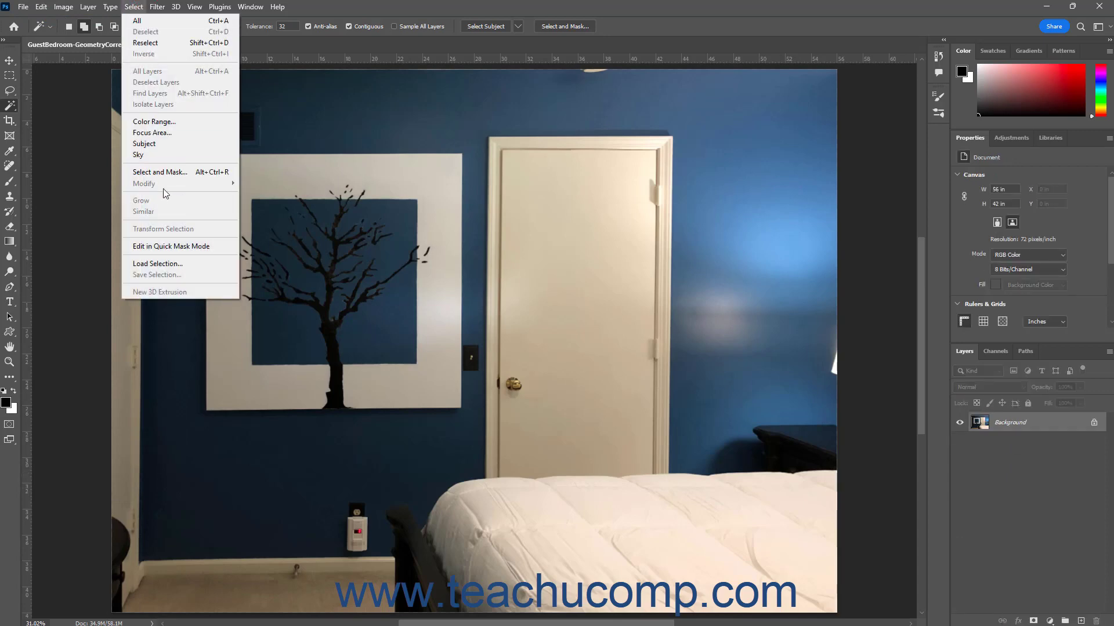
left_click(166, 265)
left_click(545, 192)
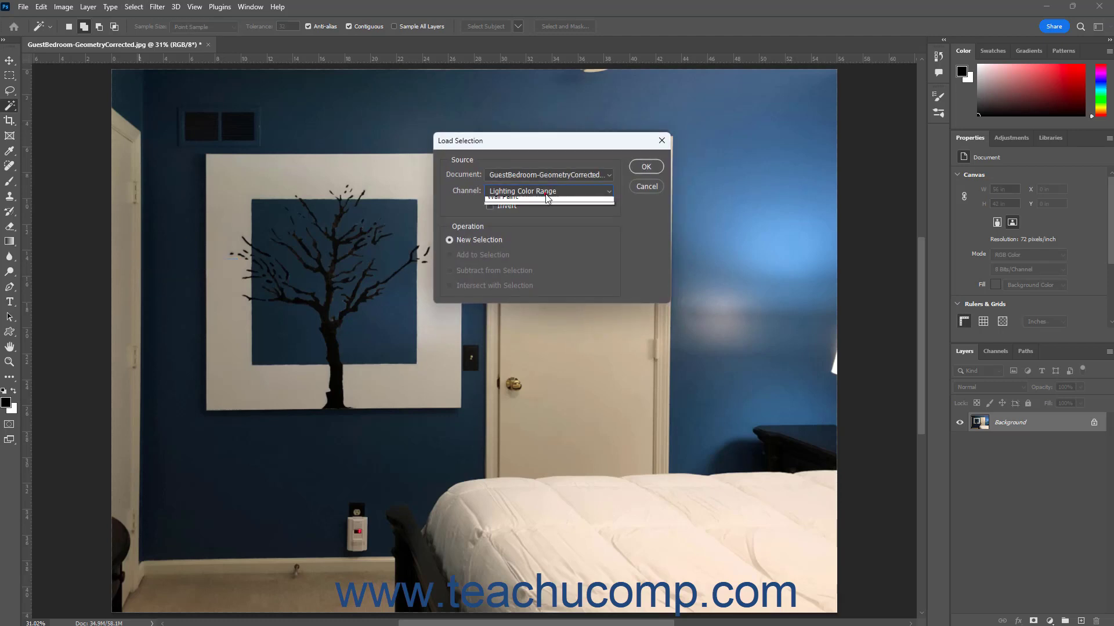
left_click(542, 212)
left_click(657, 168)
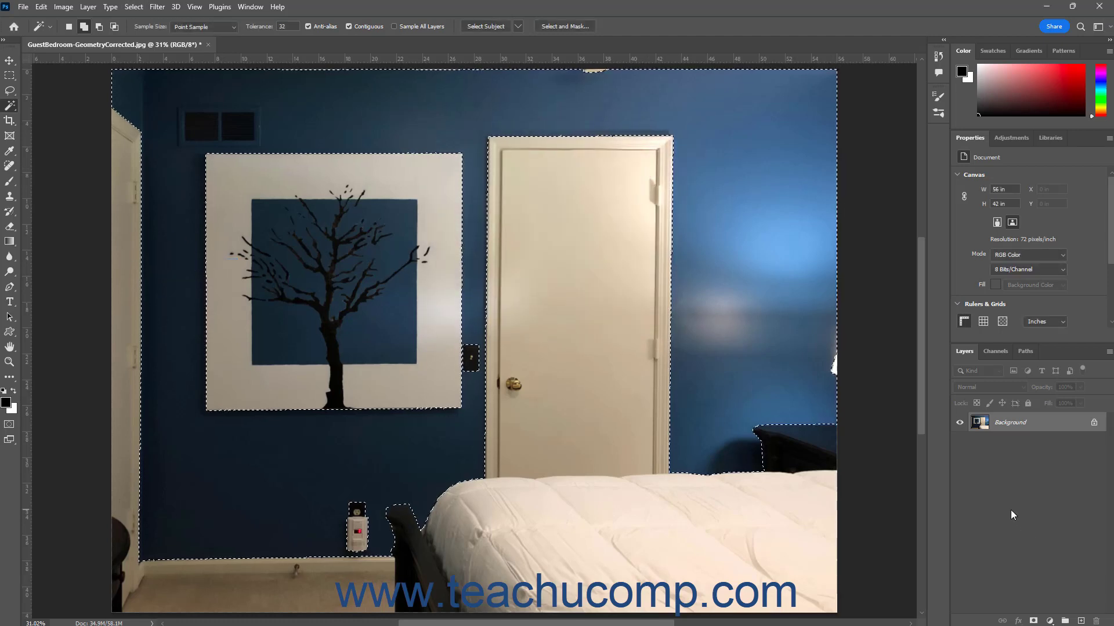
left_click(1051, 621)
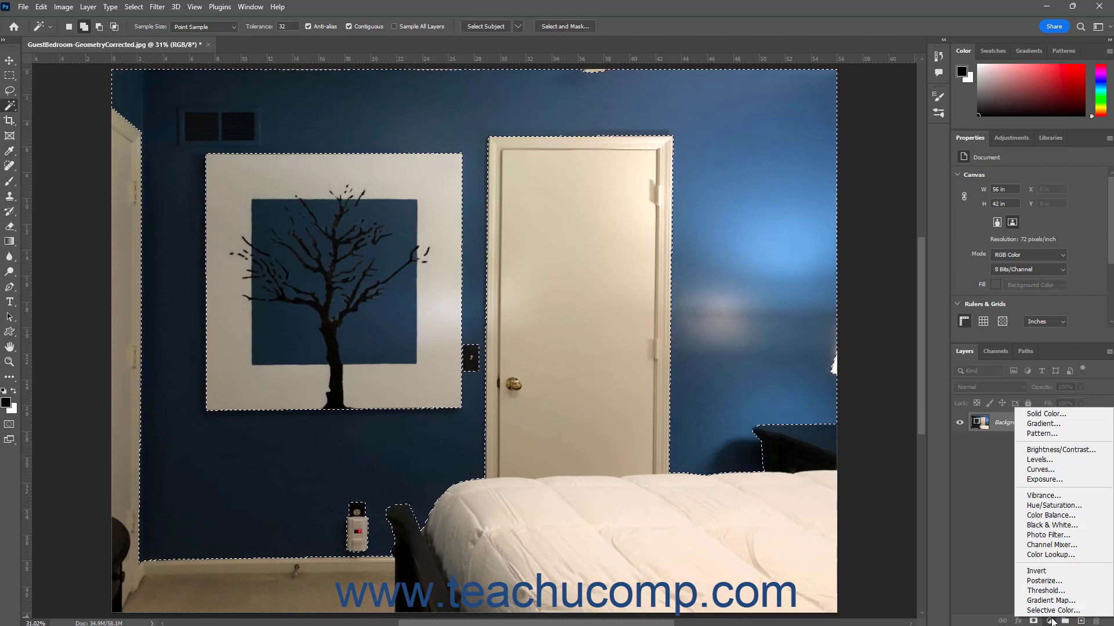
left_click(1051, 621)
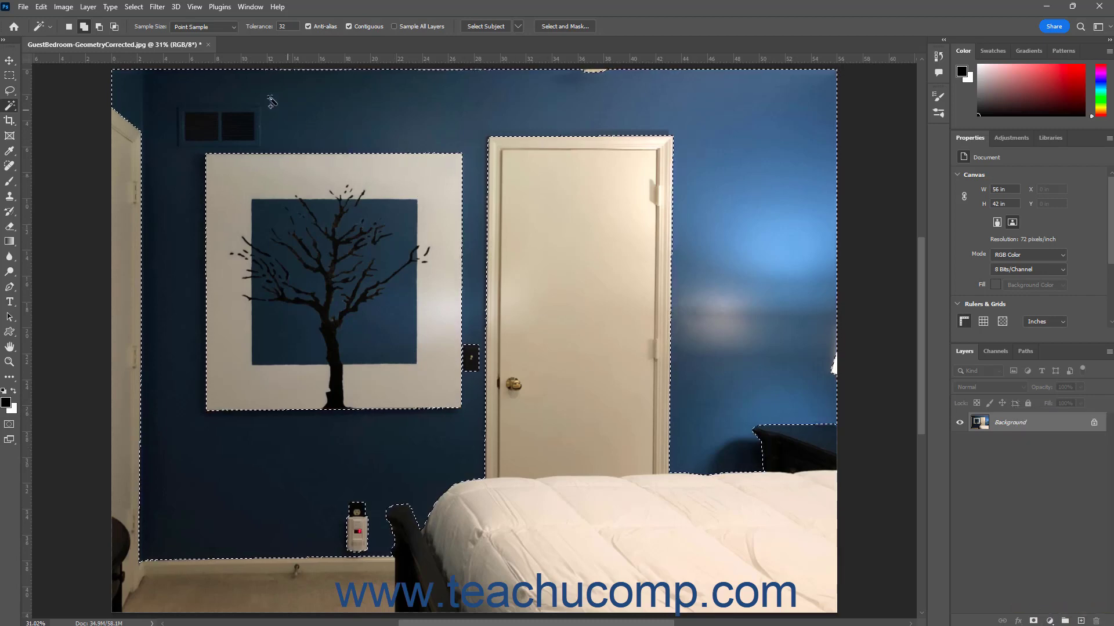
left_click(92, 7)
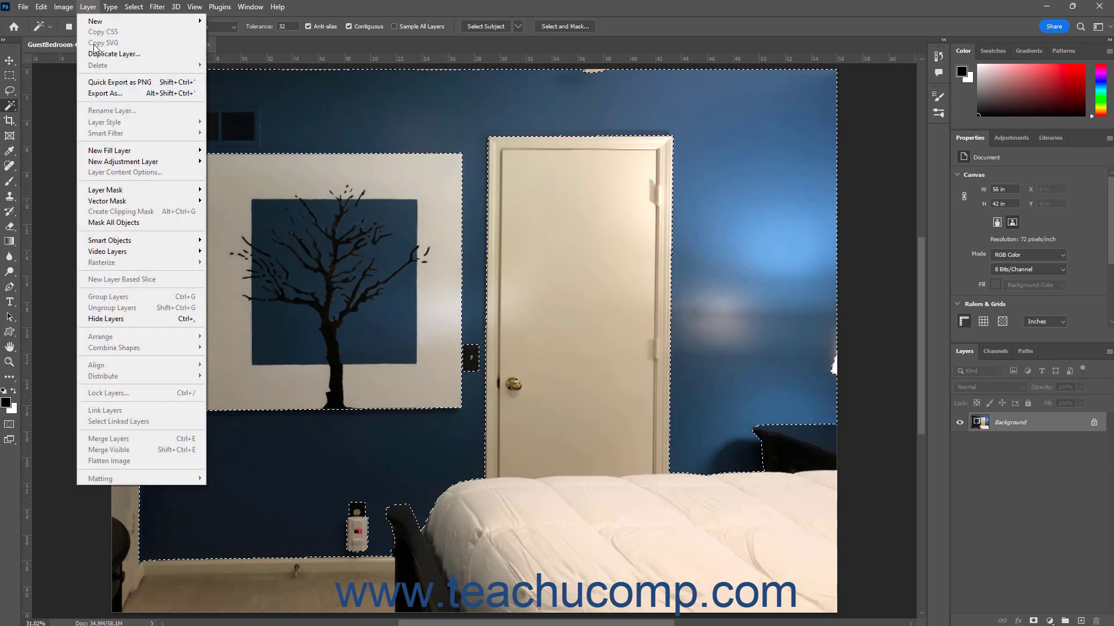
mouse_move(127, 162)
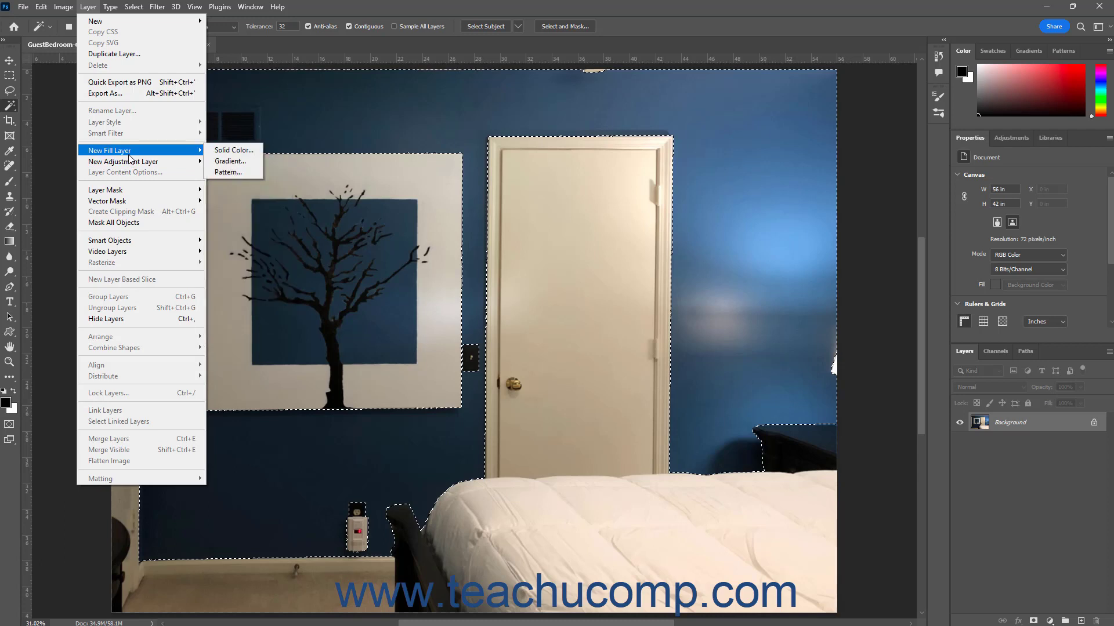
left_click(217, 152)
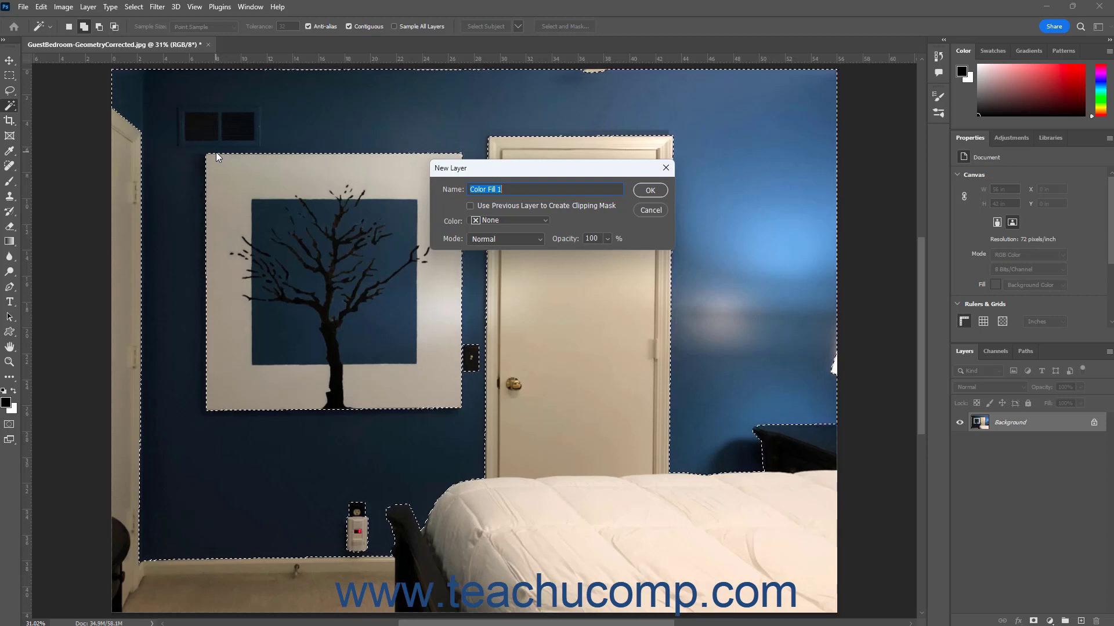
left_click(652, 211)
Step: Add a Solid Color fill layer in dark red 823838 over the selected wall area
left_click(1050, 621)
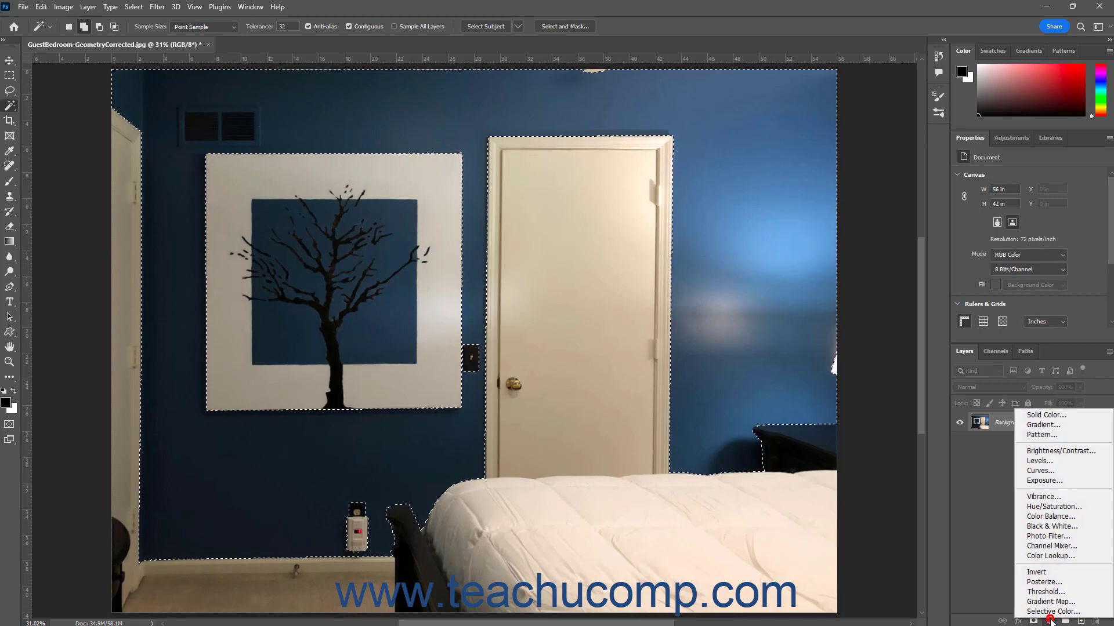
left_click(1047, 421)
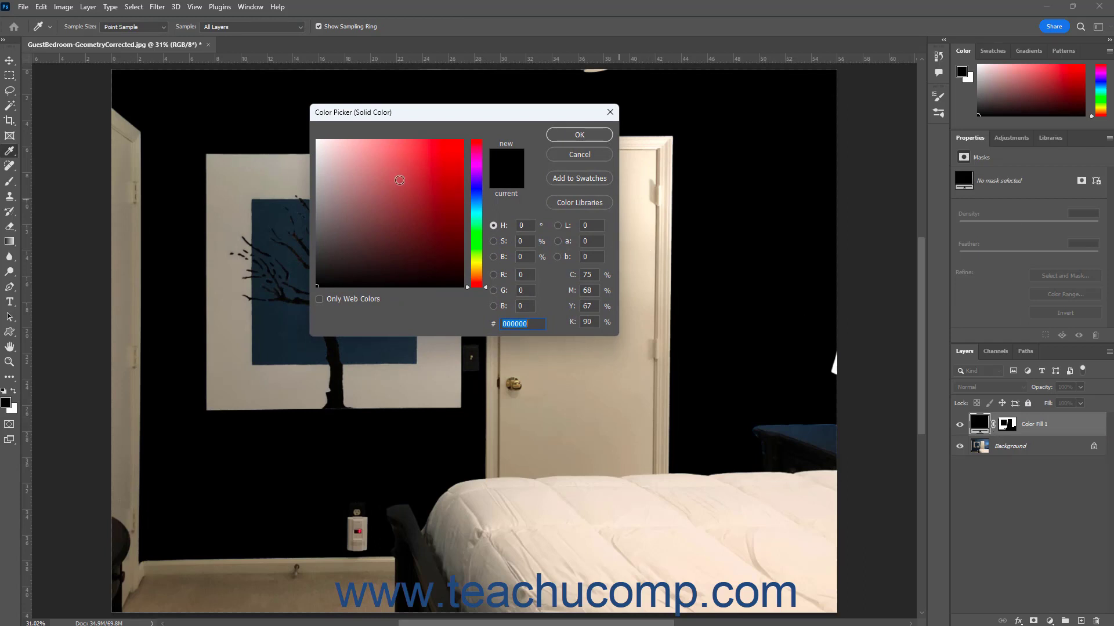
left_click_drag(400, 185, 400, 212)
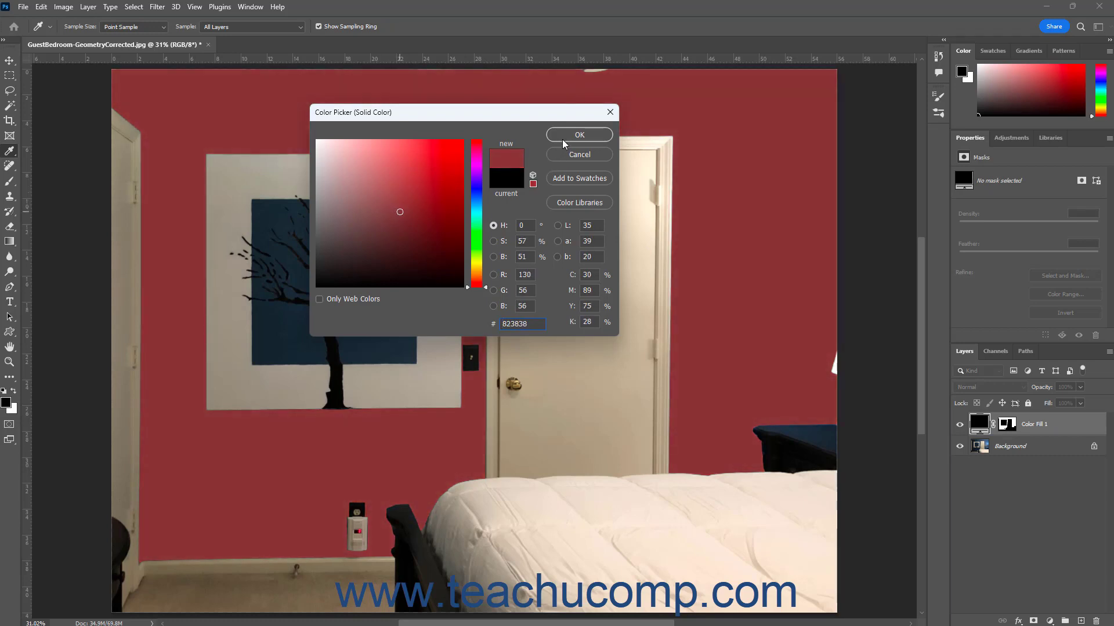
left_click(579, 135)
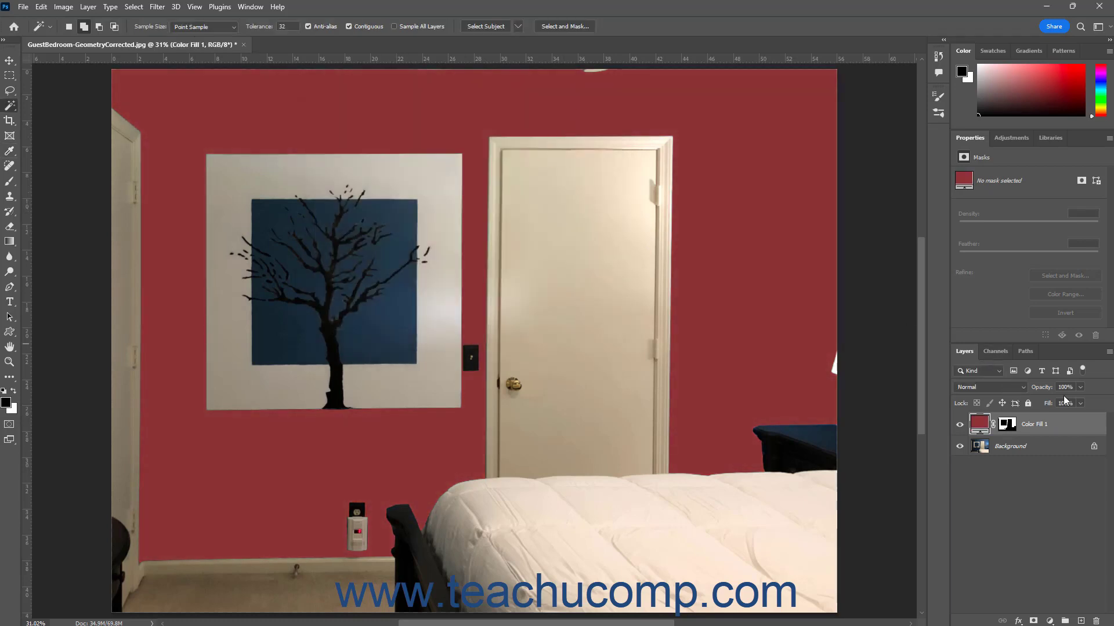
Step: Set the red color fill layer's opacity to 28% and delete the layer
left_click(1080, 387)
left_click_drag(1083, 401, 1042, 402)
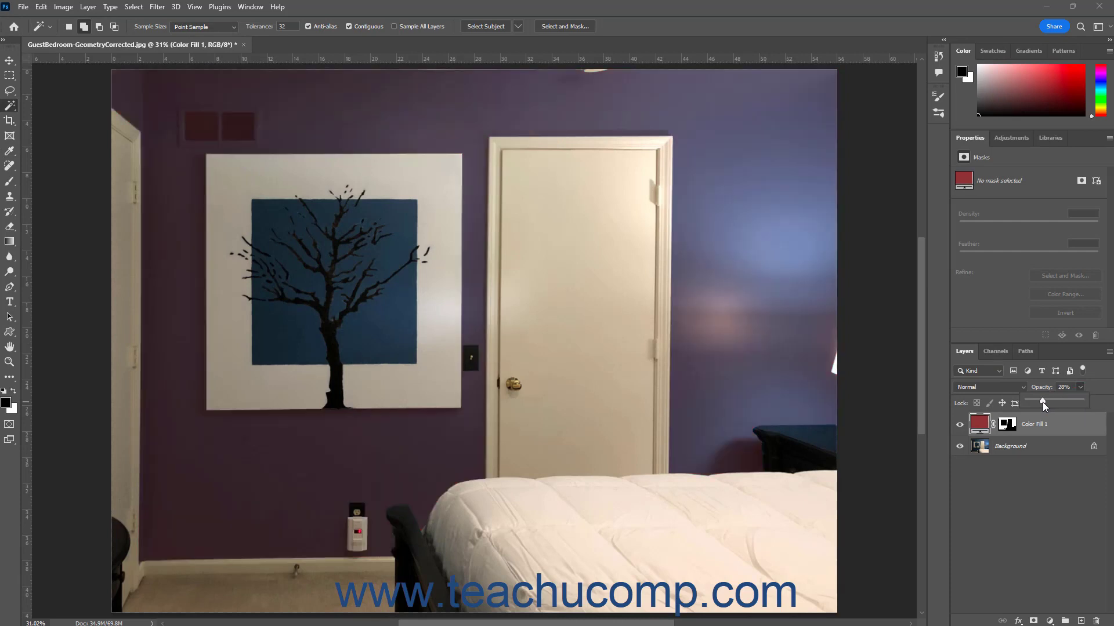
left_click(1055, 486)
left_click_drag(1056, 434, 1095, 621)
Step: Add a Gradient fill layer over the whole photo using the blue-to-white preset that fades to transparent
left_click(1050, 622)
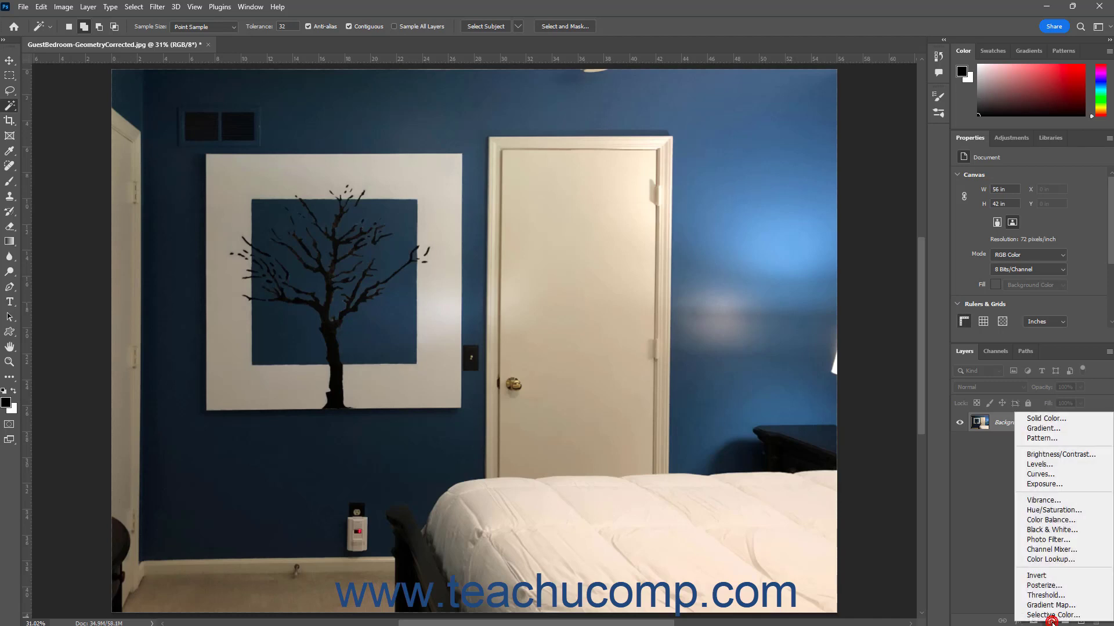
left_click(1046, 430)
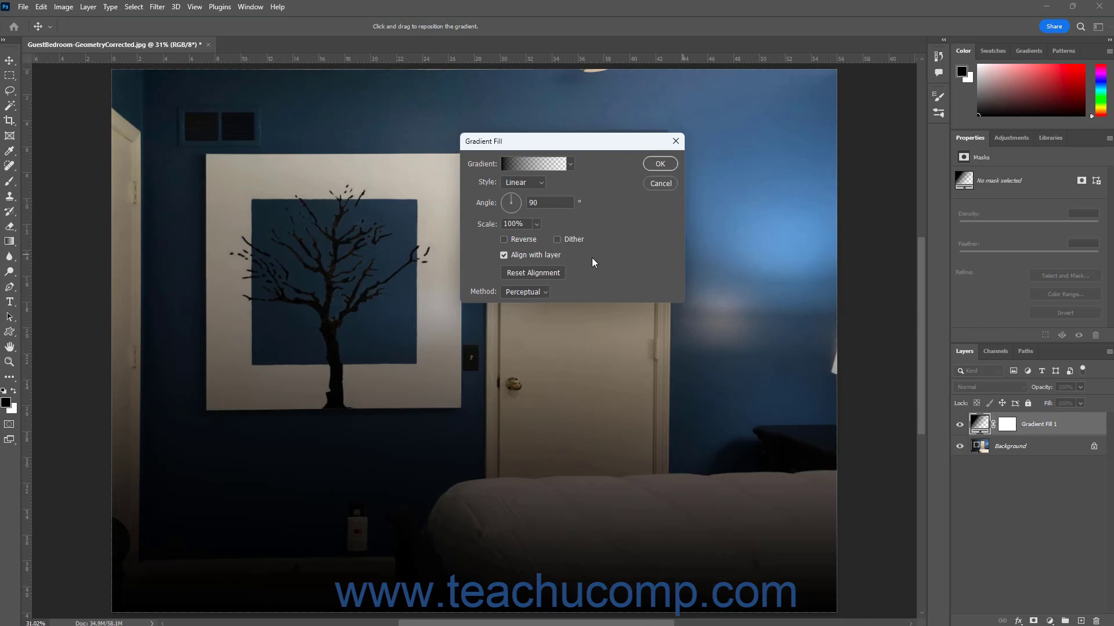
left_click(571, 165)
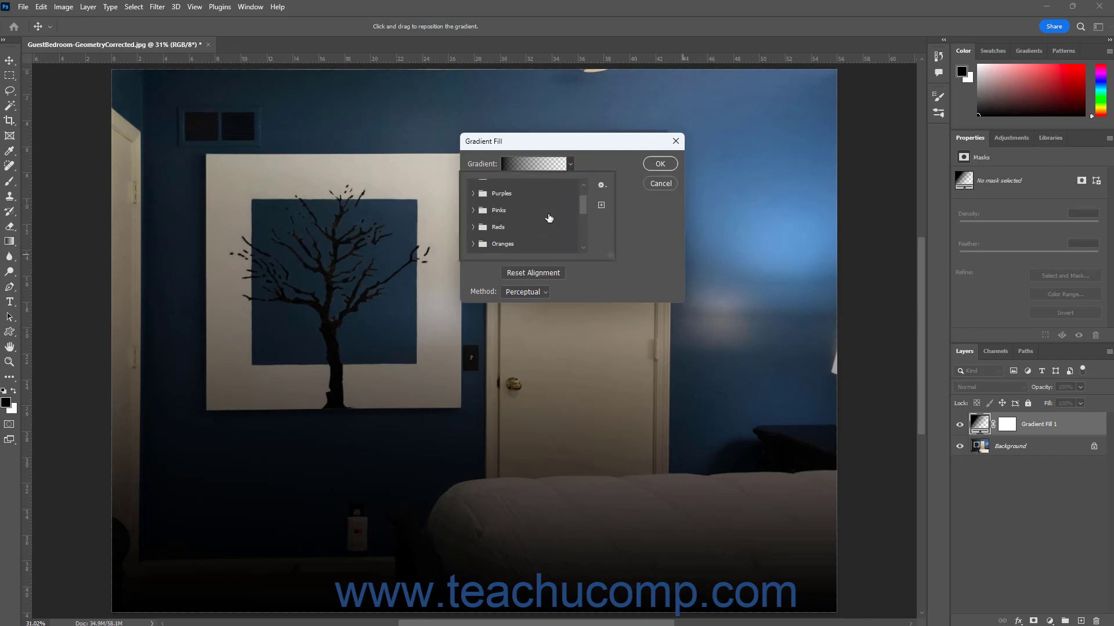
scroll(549, 218, "down", 8)
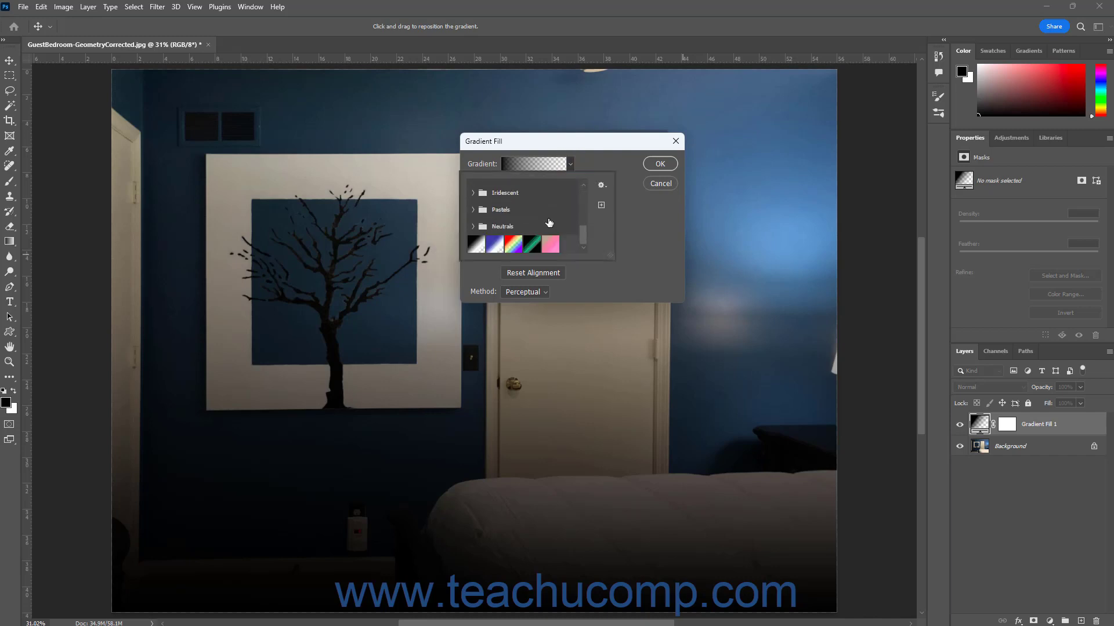
left_click(494, 244)
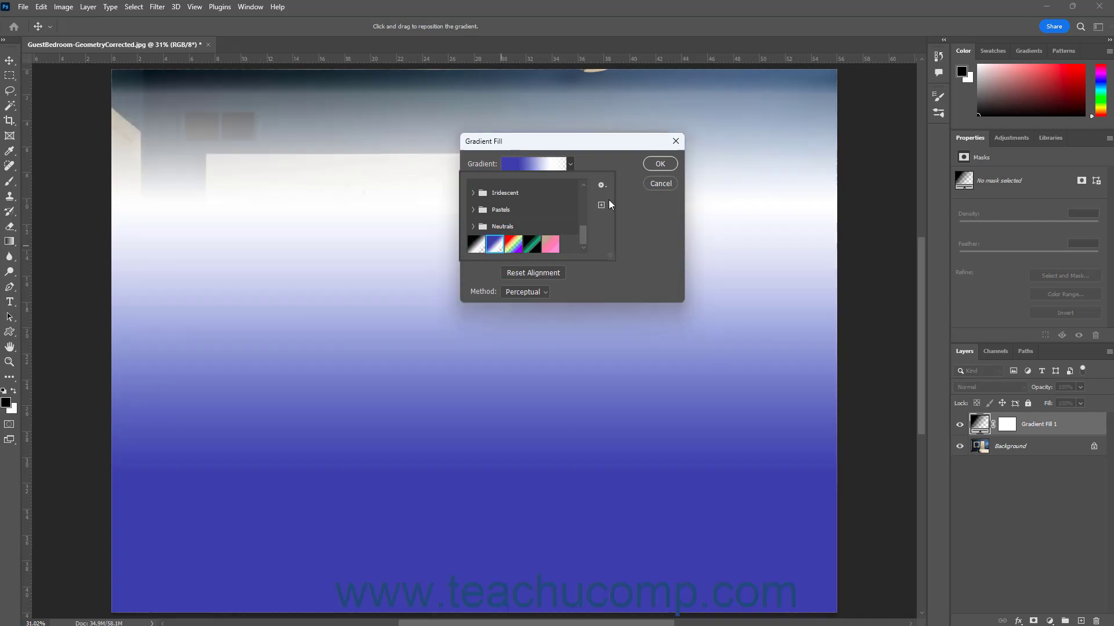
left_click(657, 165)
left_click(657, 165)
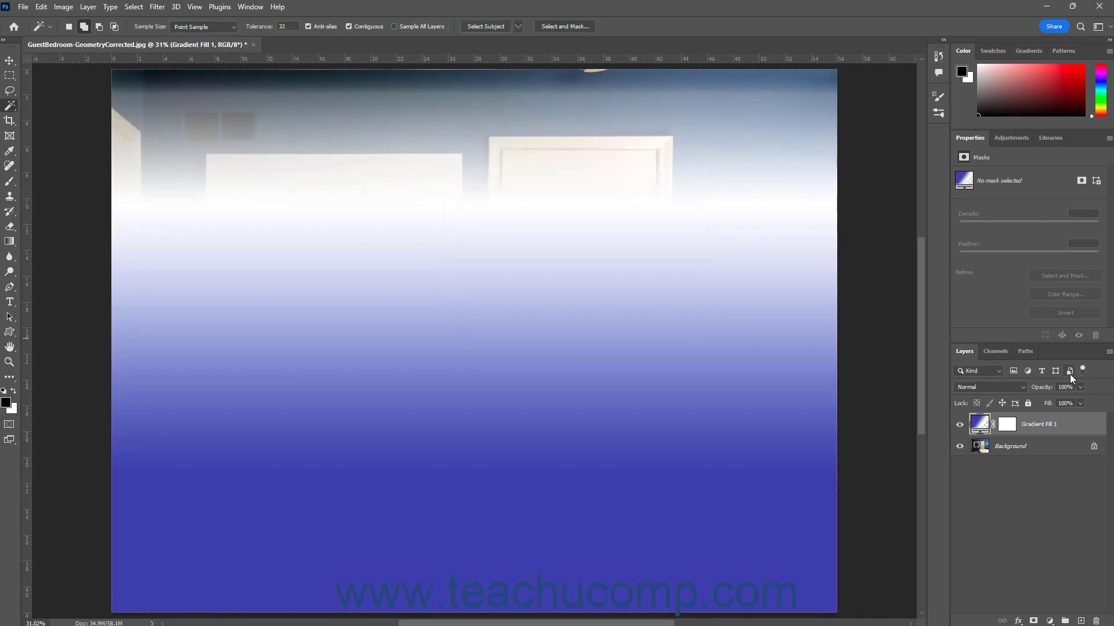
Step: Set the gradient fill layer's opacity to 24% and delete the layer
left_click(1079, 386)
left_click_drag(1037, 401, 1040, 400)
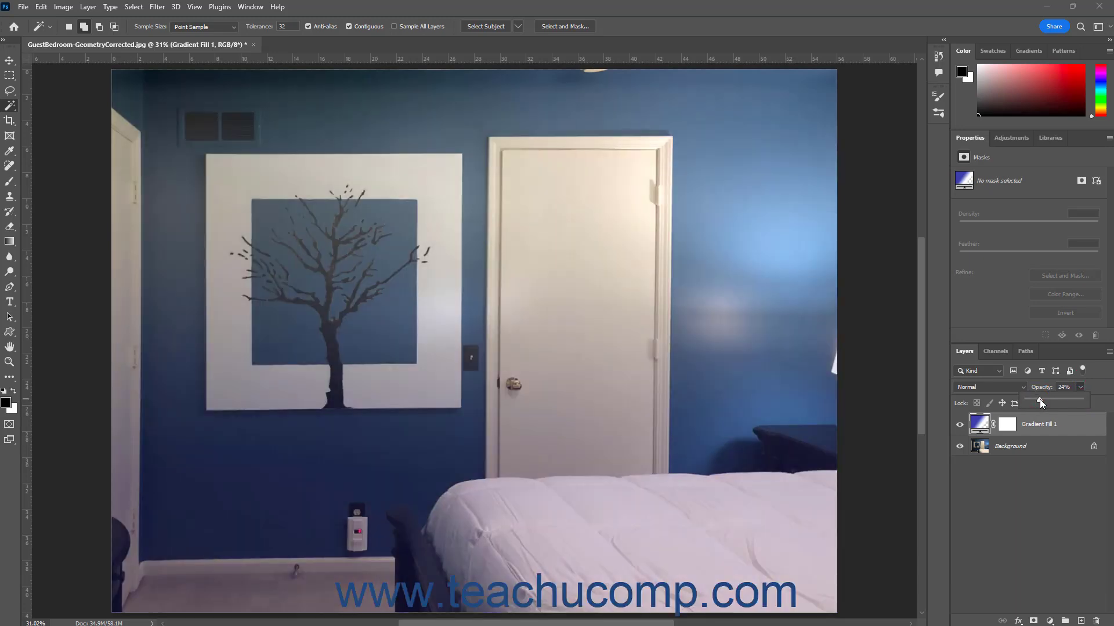
left_click(1056, 501)
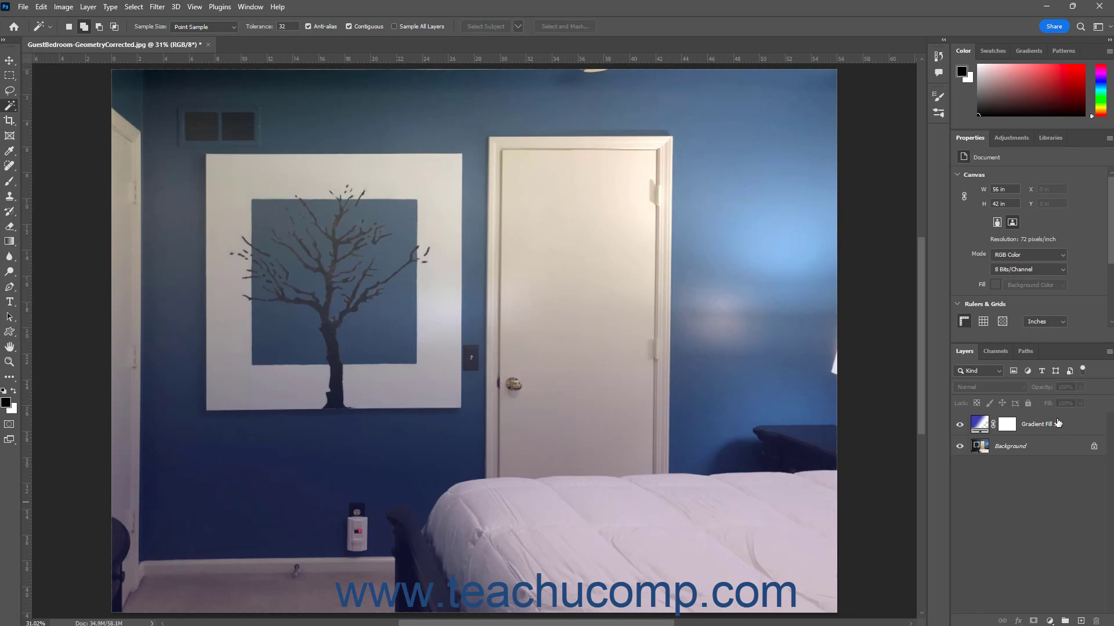
left_click_drag(1057, 427, 1096, 616)
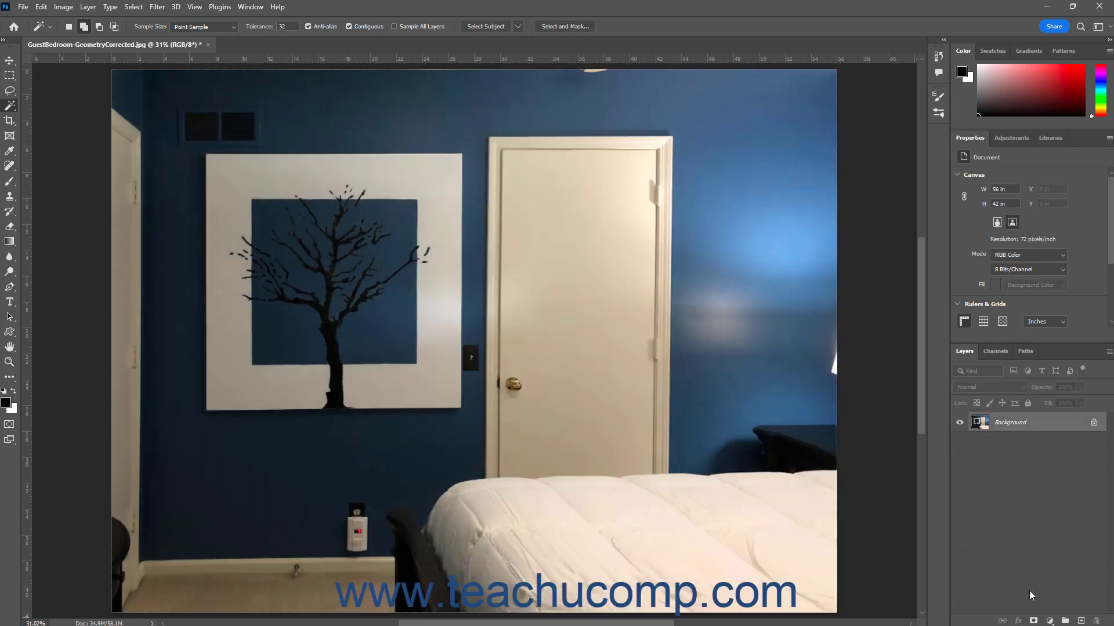
Step: Reload the saved Wall Paint channel as a new selection on the Background layer
left_click(133, 7)
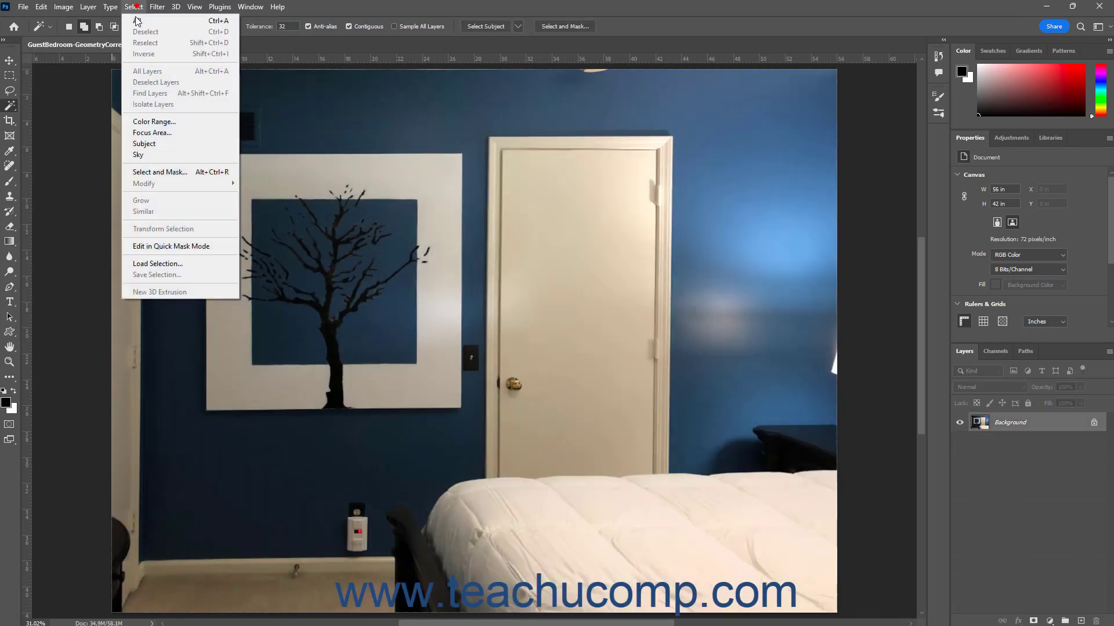
left_click(157, 263)
left_click(608, 190)
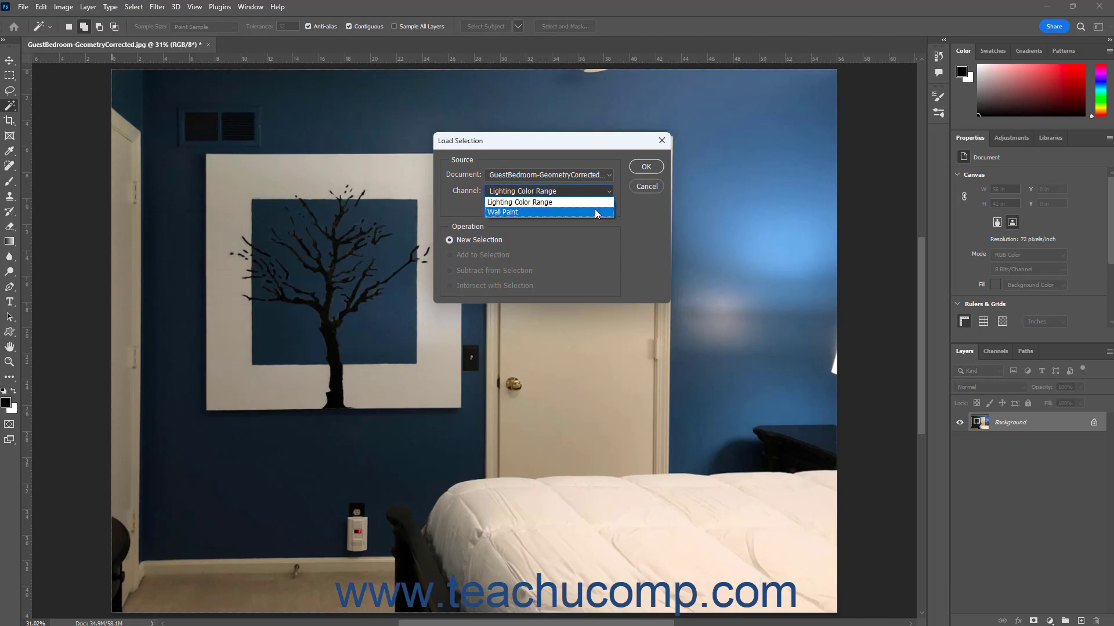
left_click(594, 208)
left_click(645, 167)
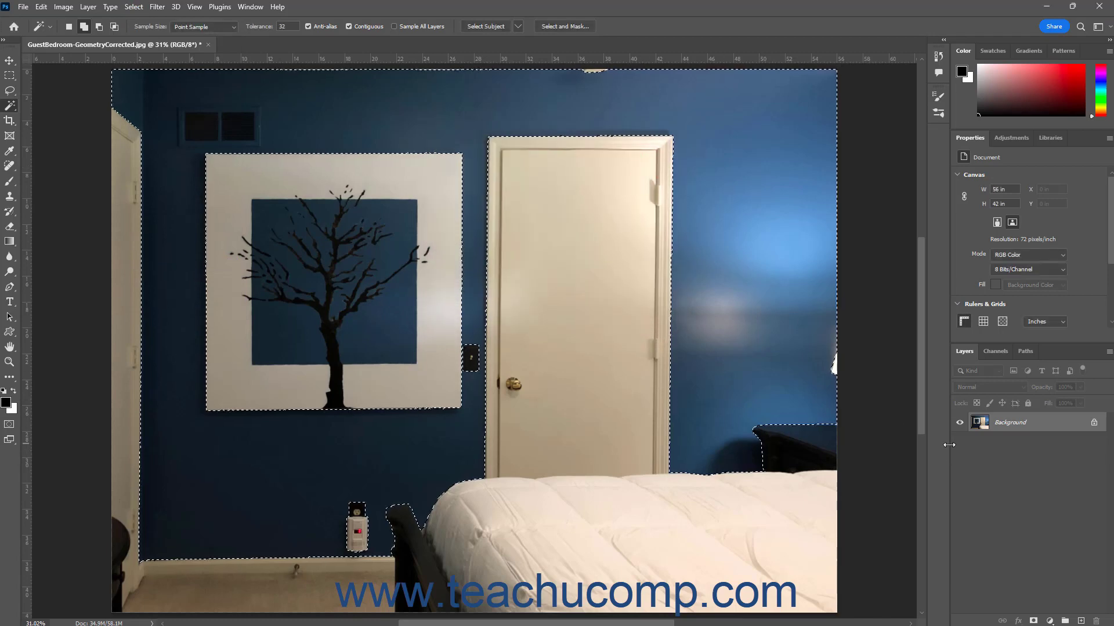
Step: Add a Pattern fill layer over the selected walls using the light grey leaf pattern at 100% scale
left_click(1050, 621)
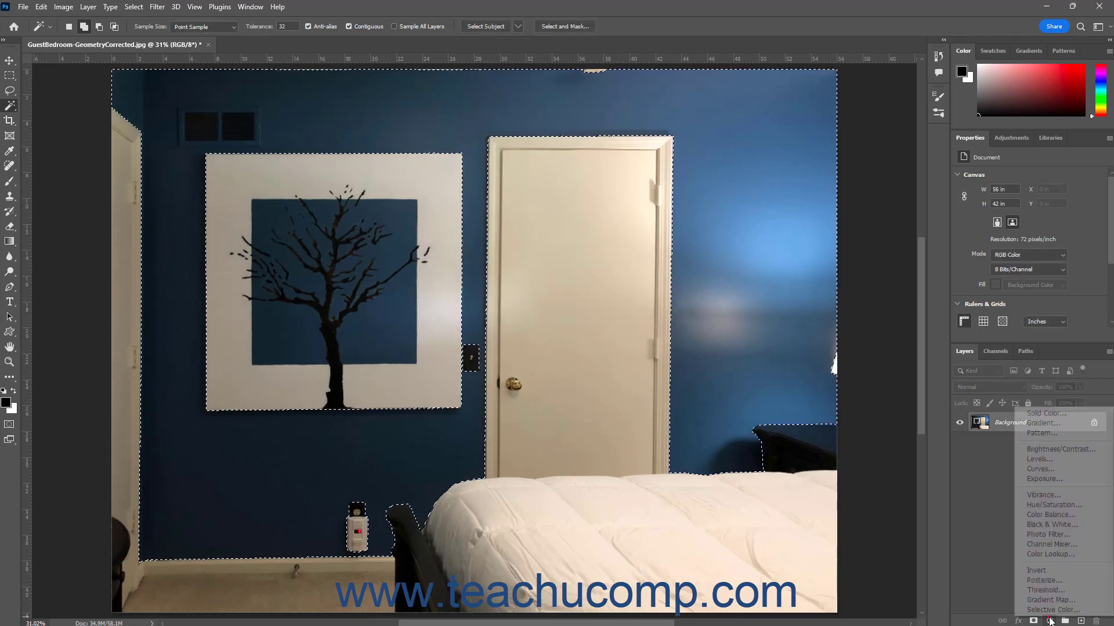
left_click(1048, 433)
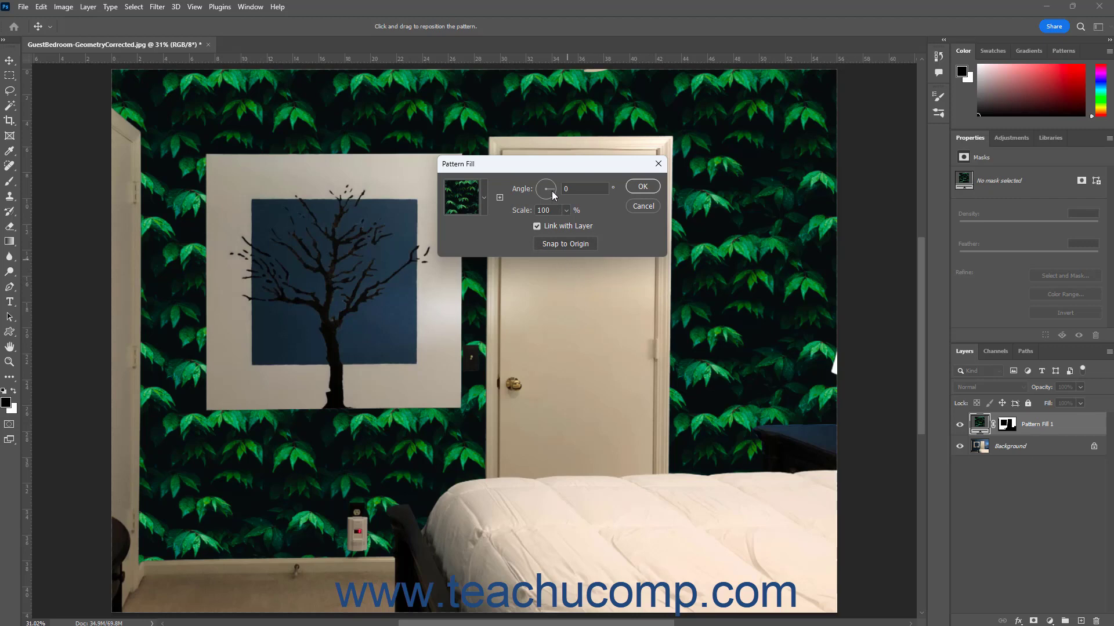
left_click(484, 196)
left_click(444, 299)
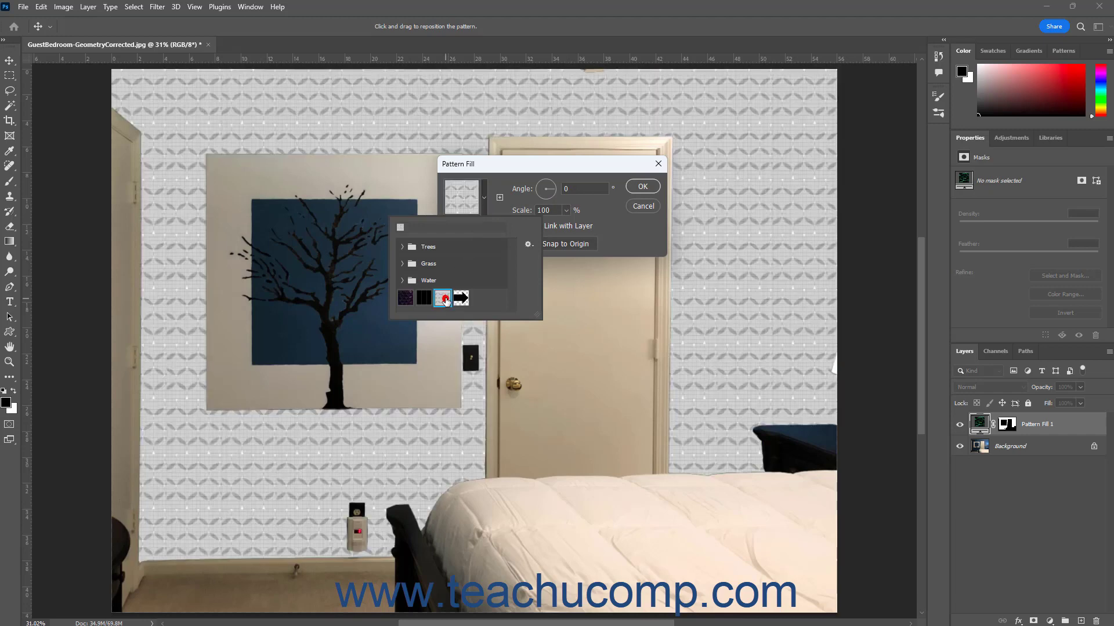
left_click(622, 215)
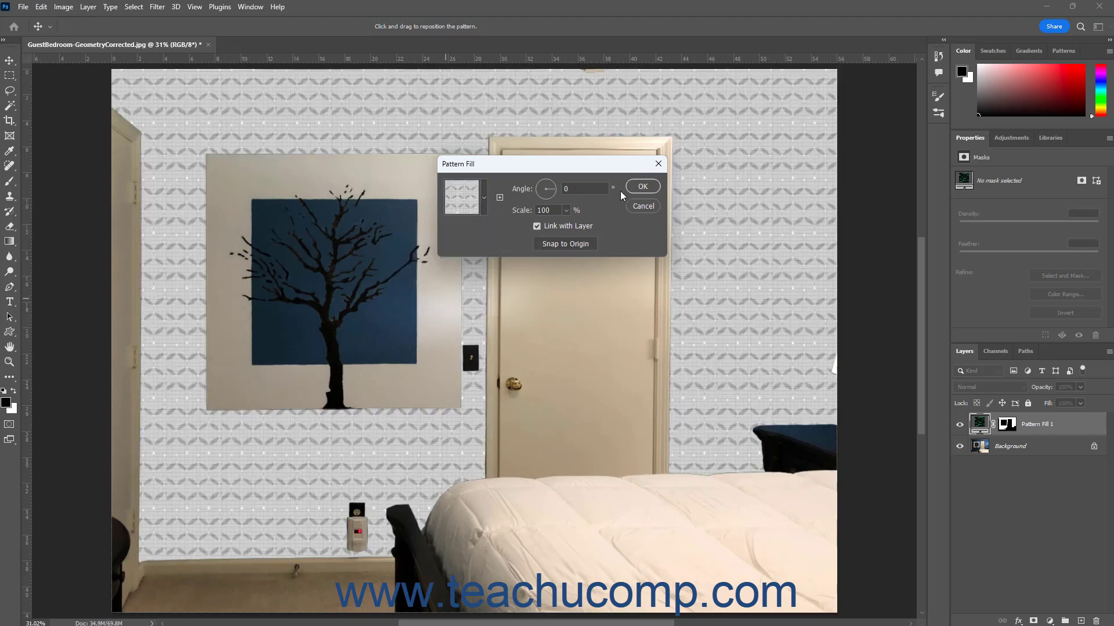
left_click(642, 186)
Step: Set the pattern fill layer's opacity to 10% and delete the layer
left_click(1080, 404)
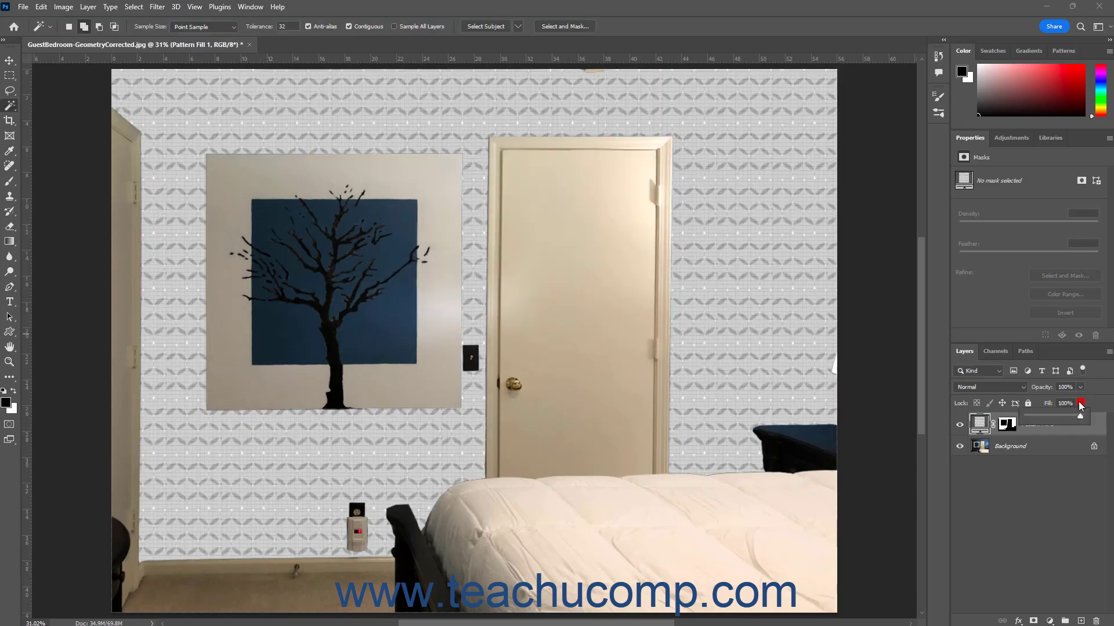
left_click(1080, 387)
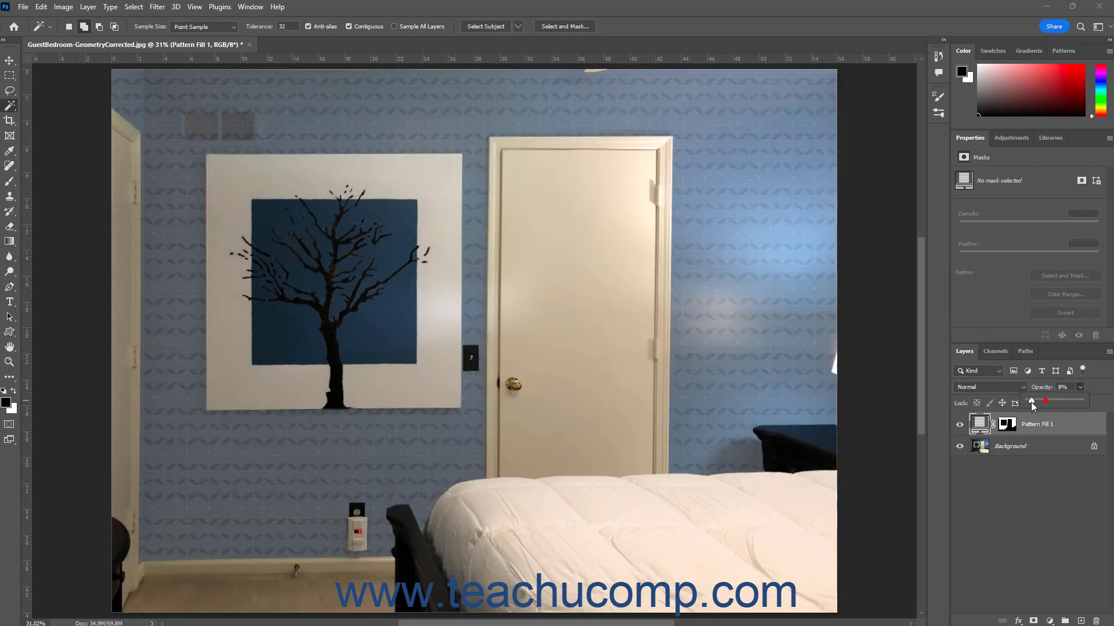
left_click_drag(1029, 401, 1032, 401)
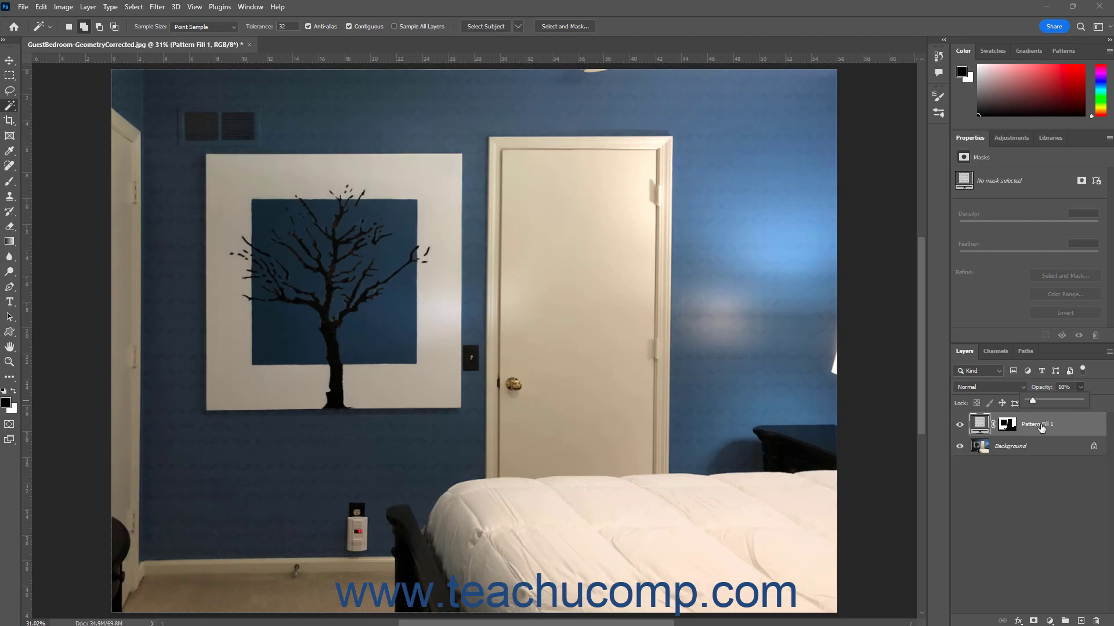
left_click(1045, 486)
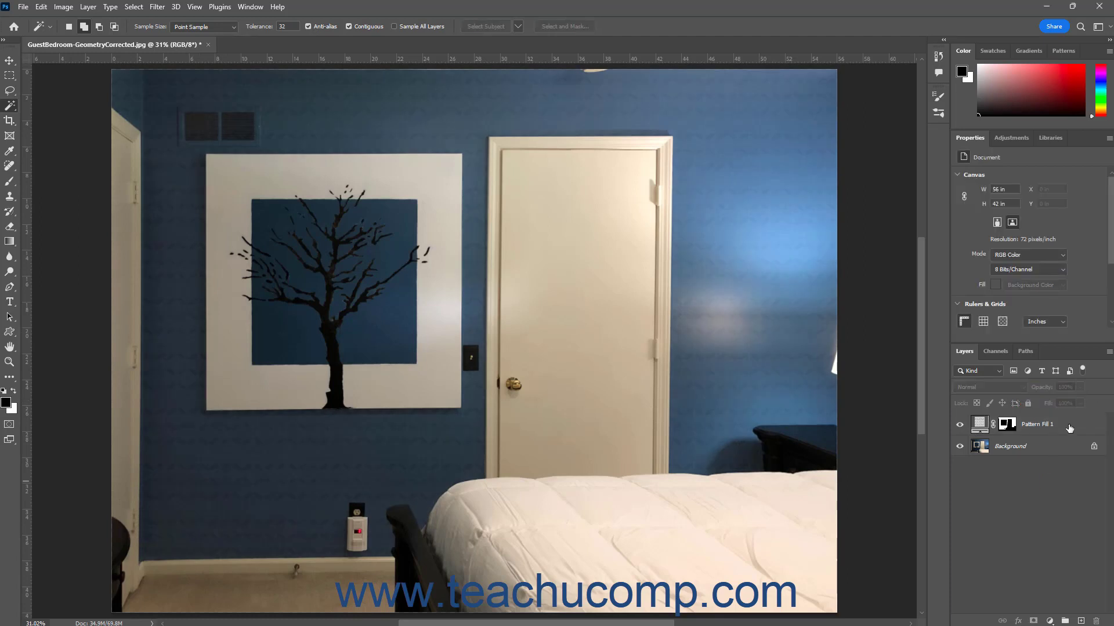
left_click_drag(1069, 428, 1094, 620)
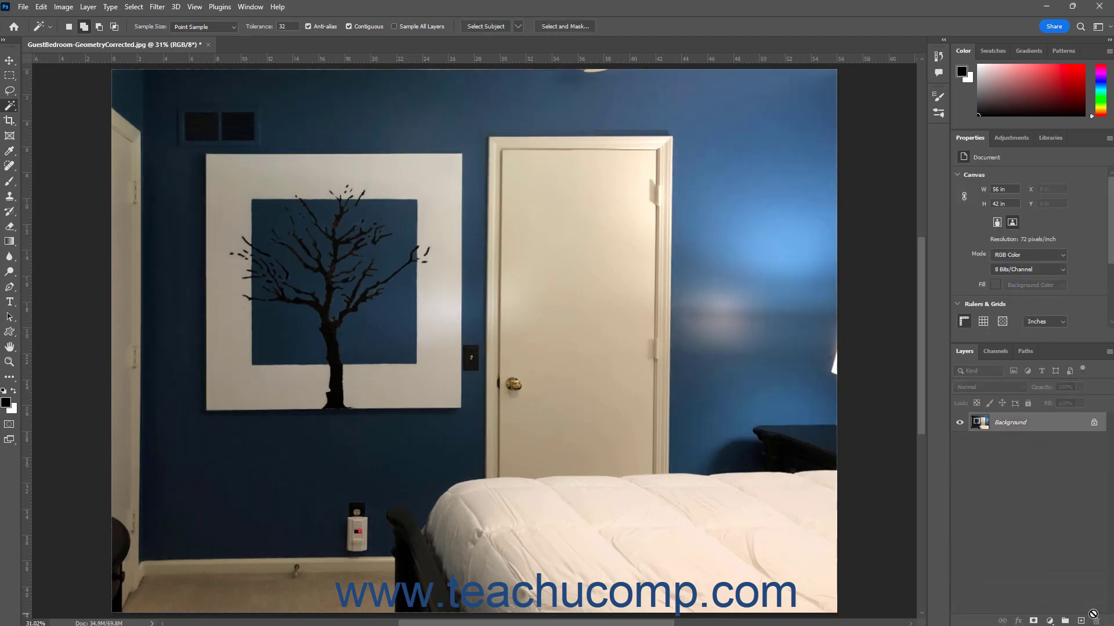
Step: Load the saved Lighting Color Range channel as a new selection on the Background layer
left_click(134, 6)
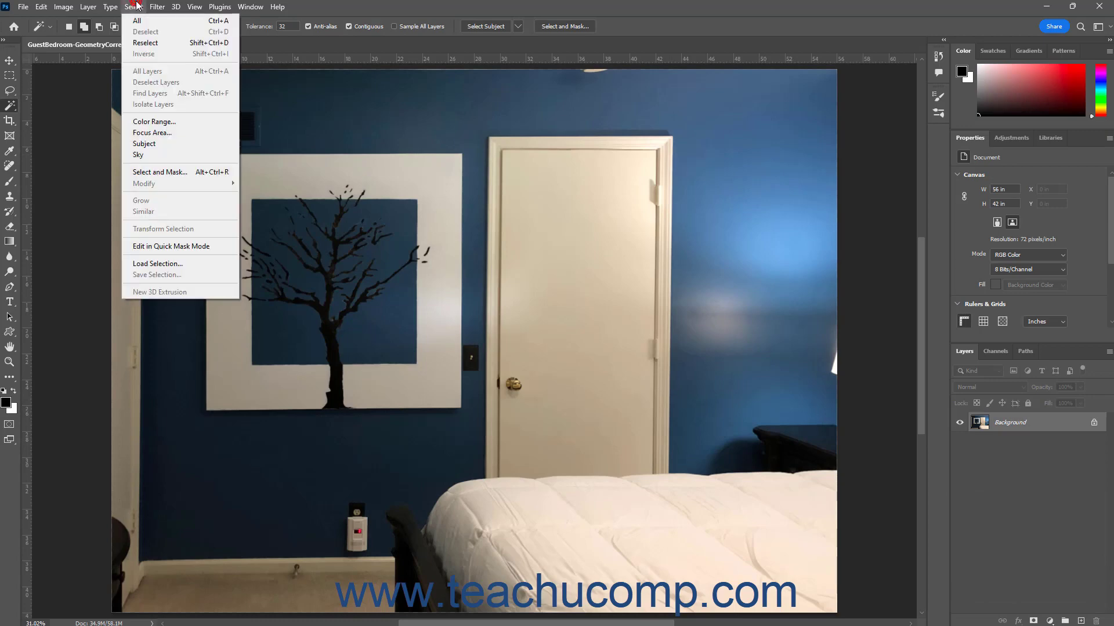
left_click(157, 264)
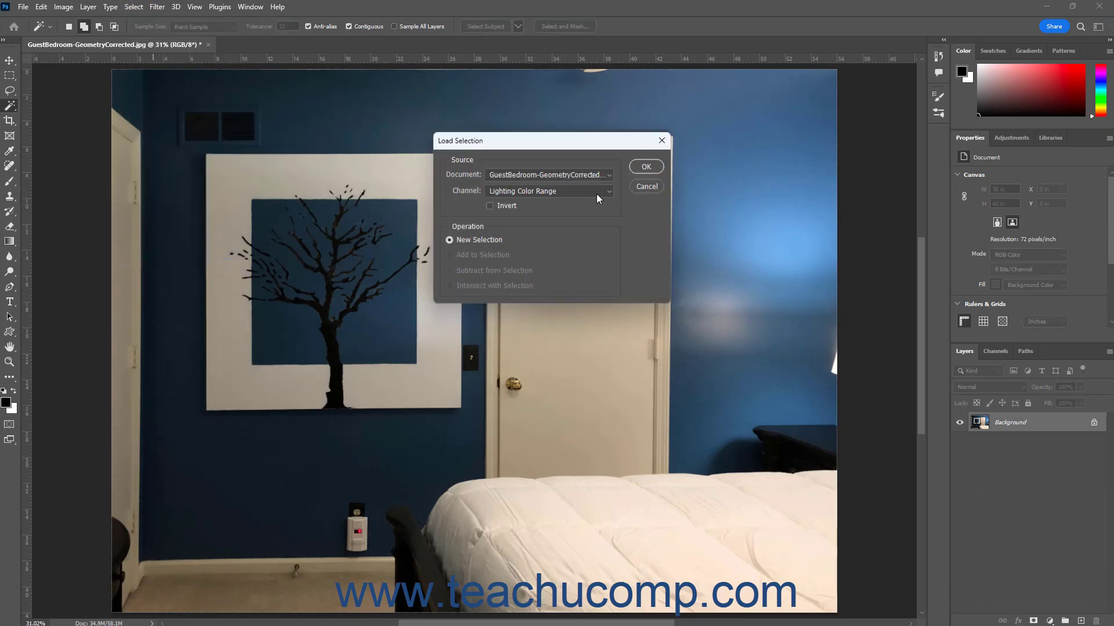
left_click(645, 167)
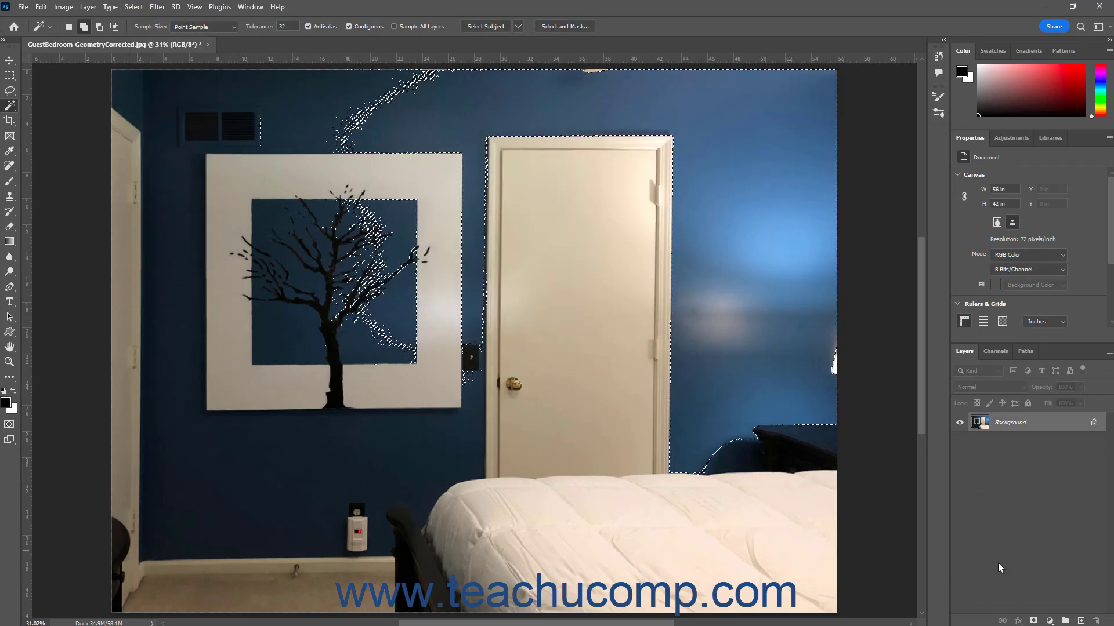
Step: Darken the selected lighting area with a Brightness/Contrast adjustment layer at brightness -90 and contrast 11, and delete the layer
left_click(1052, 621)
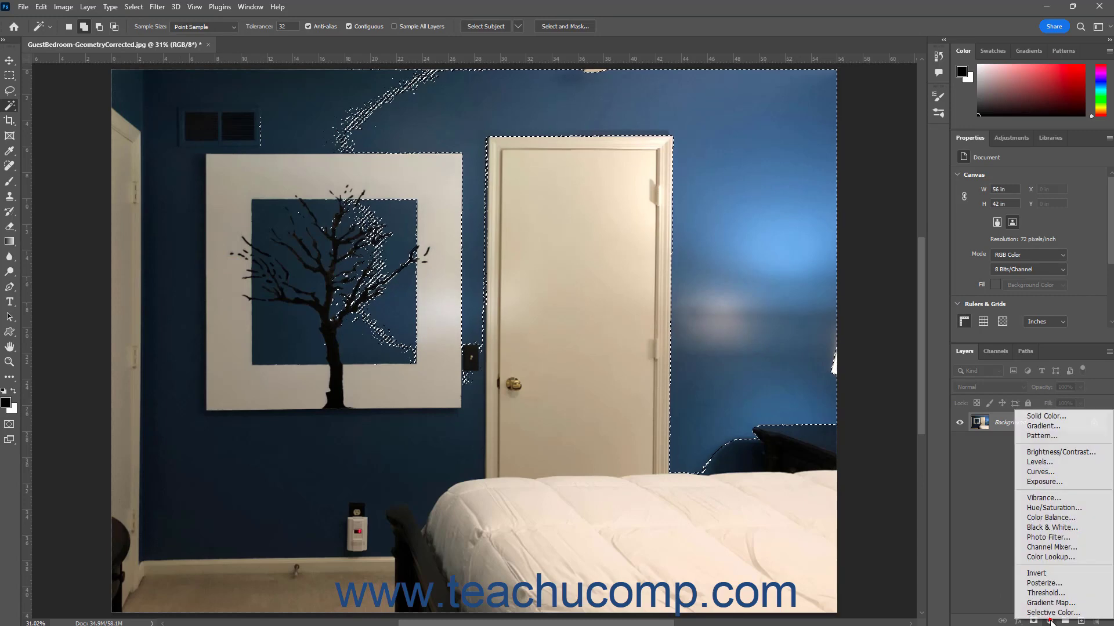
left_click(1057, 455)
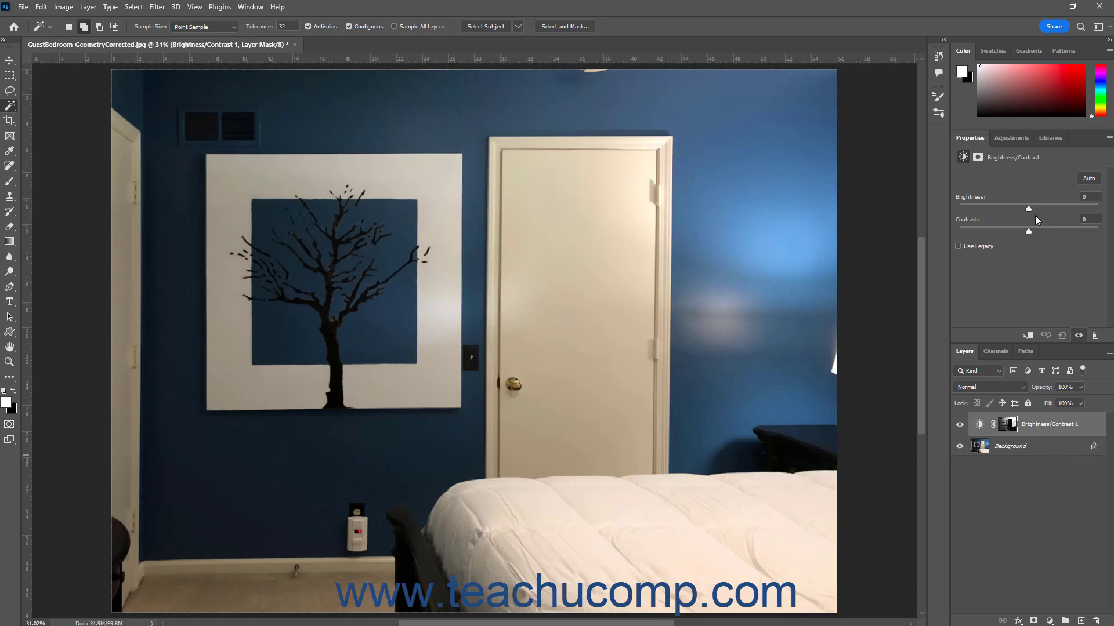
left_click_drag(1025, 207, 986, 209)
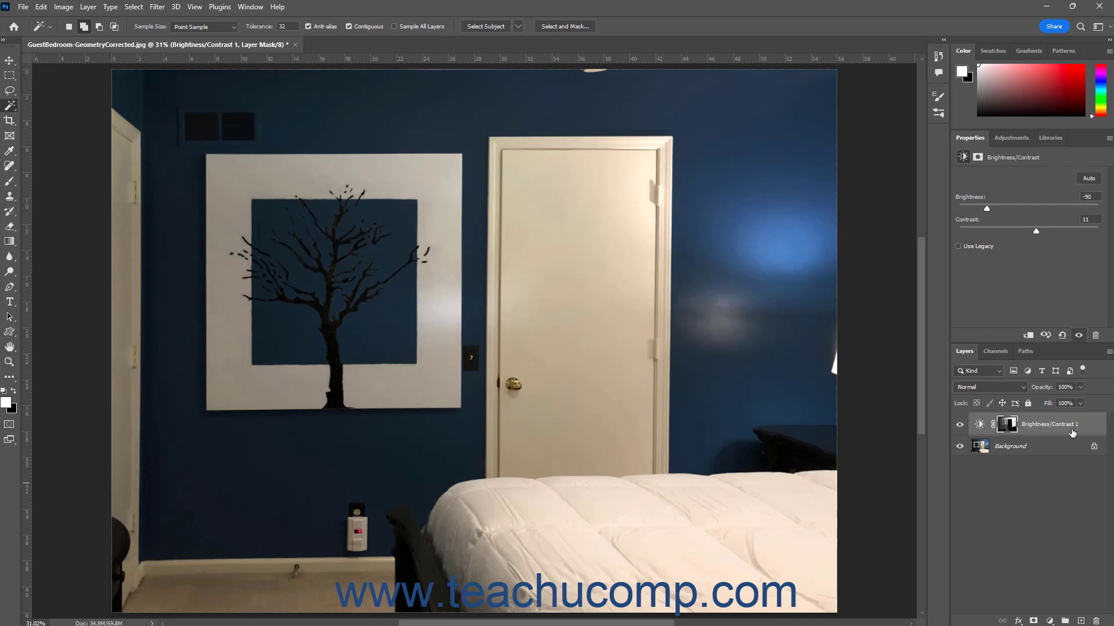
left_click_drag(1072, 428, 1095, 621)
Step: Add a Levels adjustment layer over the whole photo and view its Red, Green and Blue channels before returning to RGB
left_click(1049, 621)
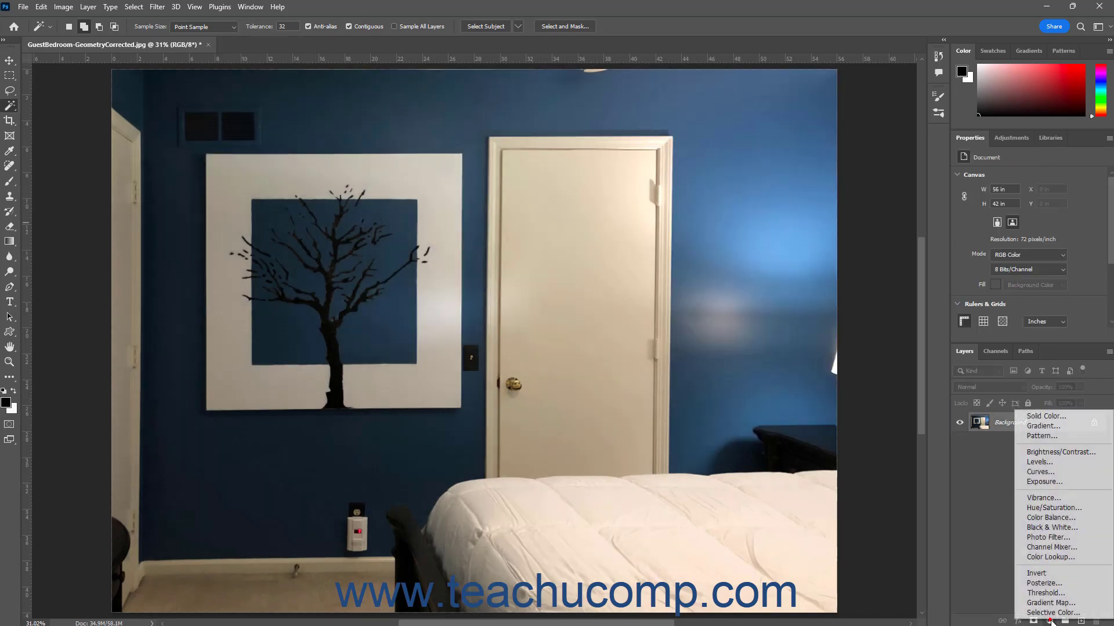
left_click(1050, 463)
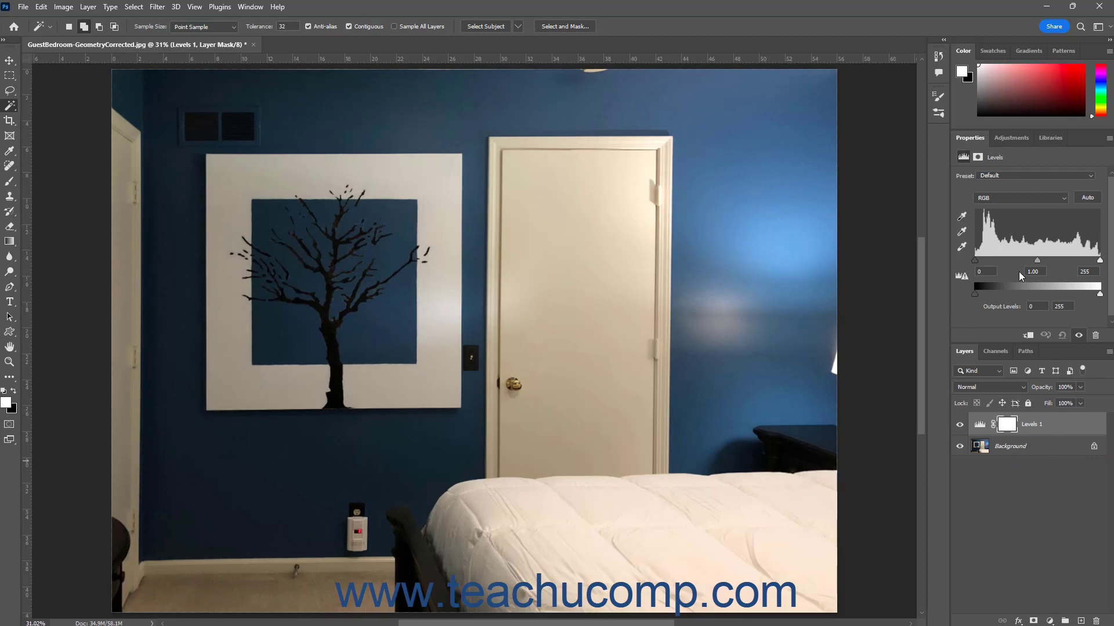
left_click(1039, 200)
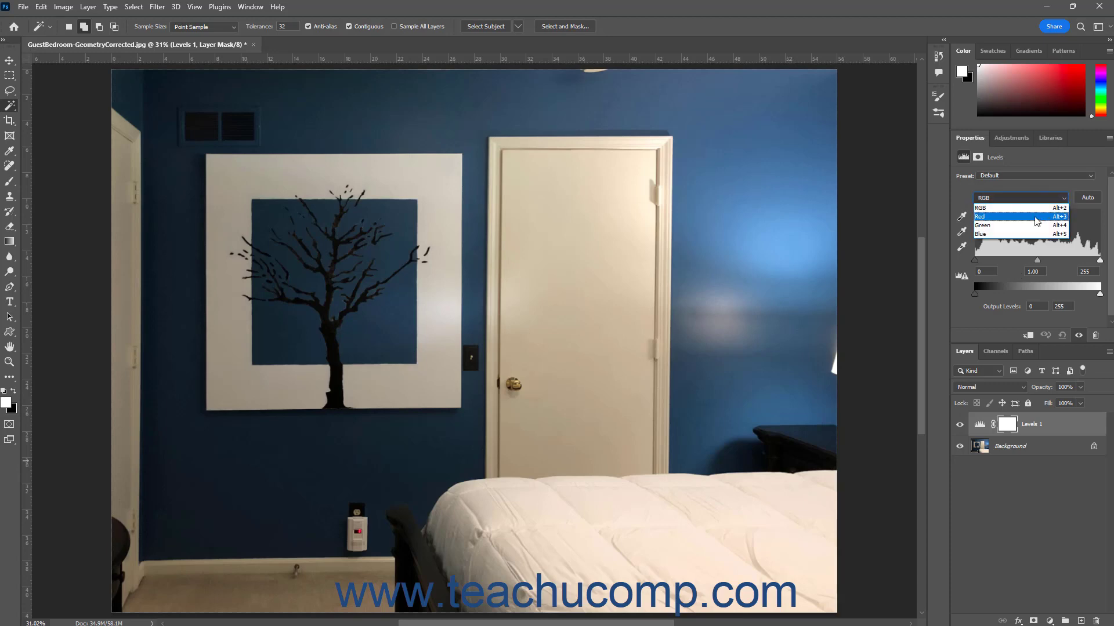
left_click(1037, 217)
left_click(1039, 198)
left_click(1036, 225)
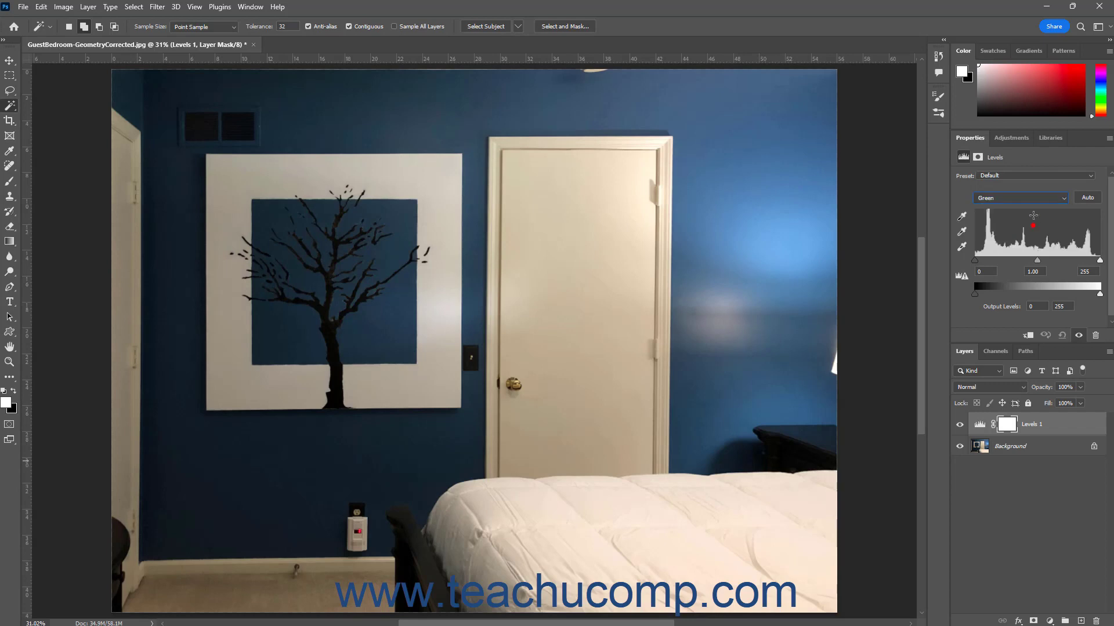
left_click(1035, 199)
left_click(1036, 234)
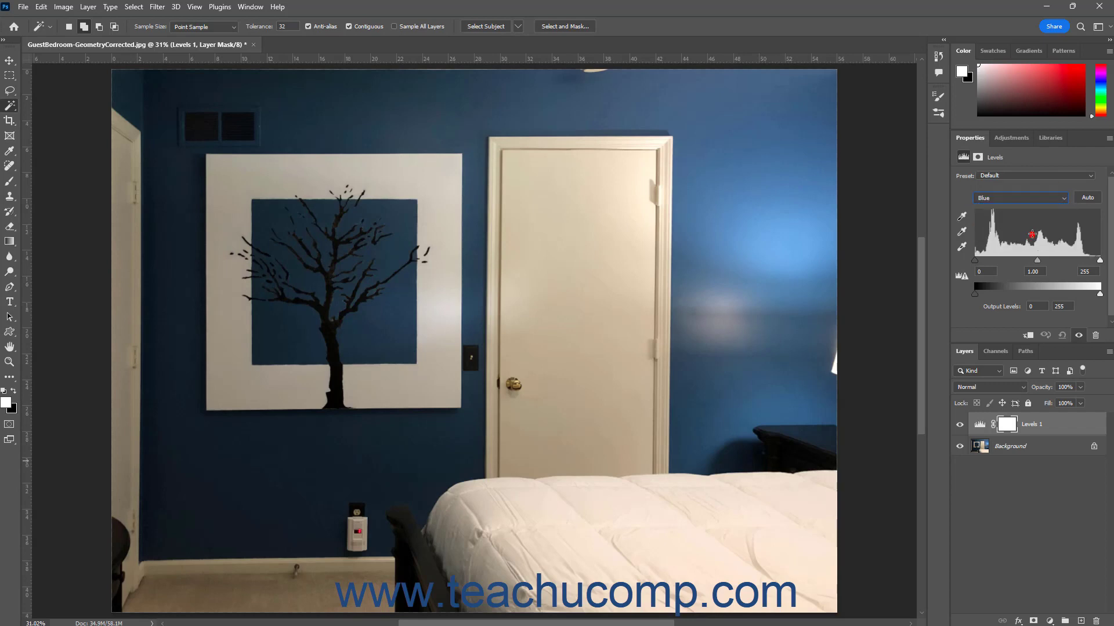
left_click(1035, 198)
left_click(1032, 208)
Step: Apply the Increase Contrast 3 preset to the Levels adjustment layer and delete the layer
left_click(1031, 174)
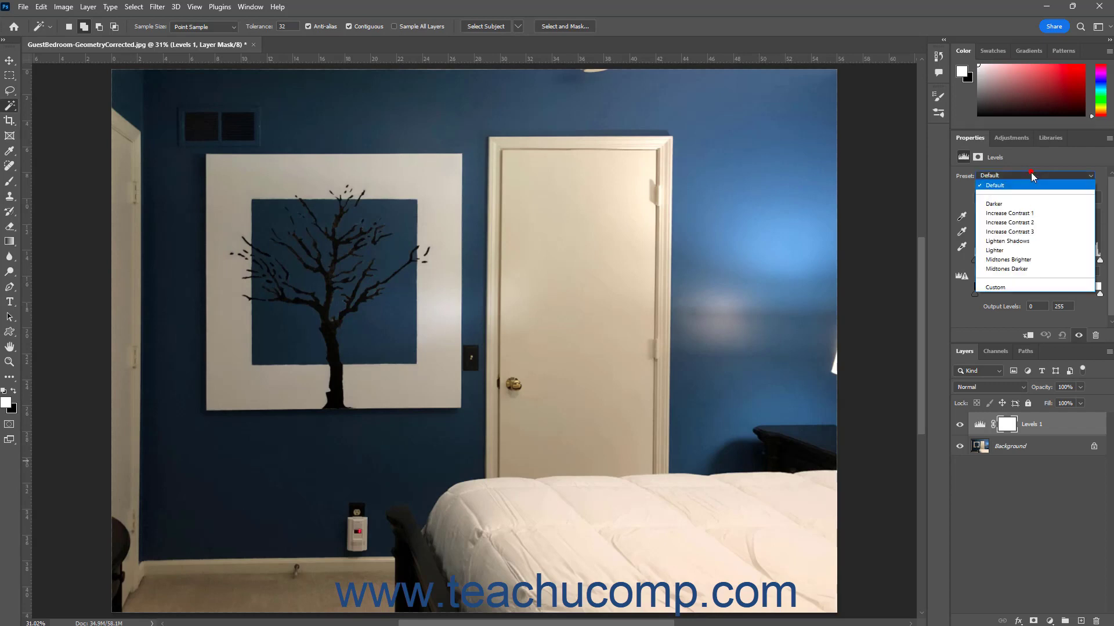
left_click(1033, 232)
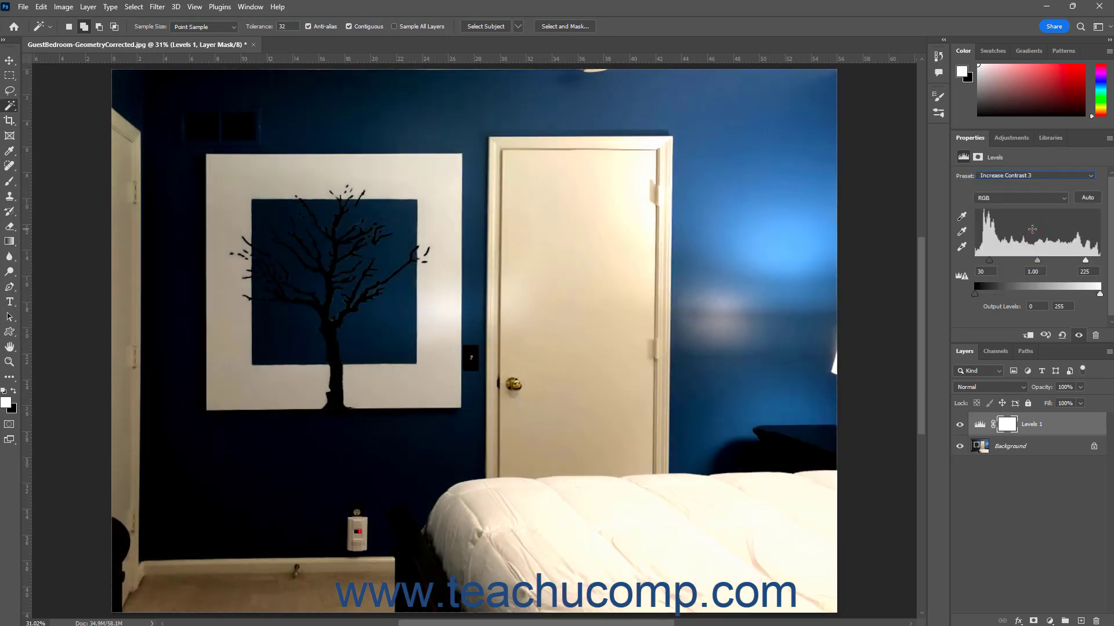
left_click_drag(1079, 430, 1093, 620)
Step: Add a Curves adjustment layer with an S-curve that lowers the shadows and raises the highlights, and delete the layer
left_click(1046, 621)
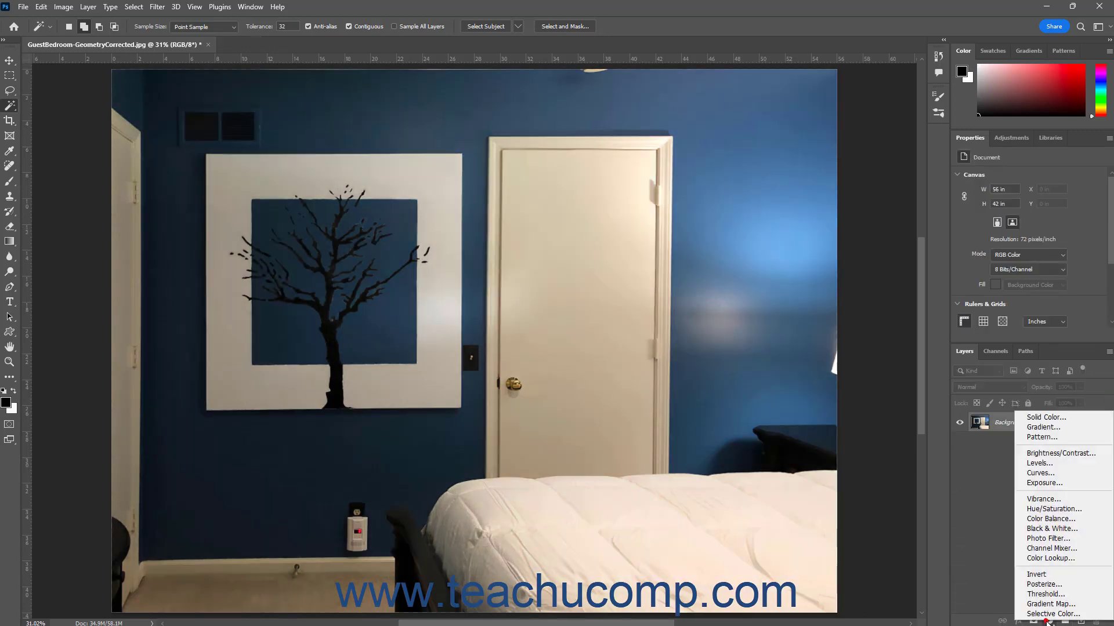
left_click(1051, 472)
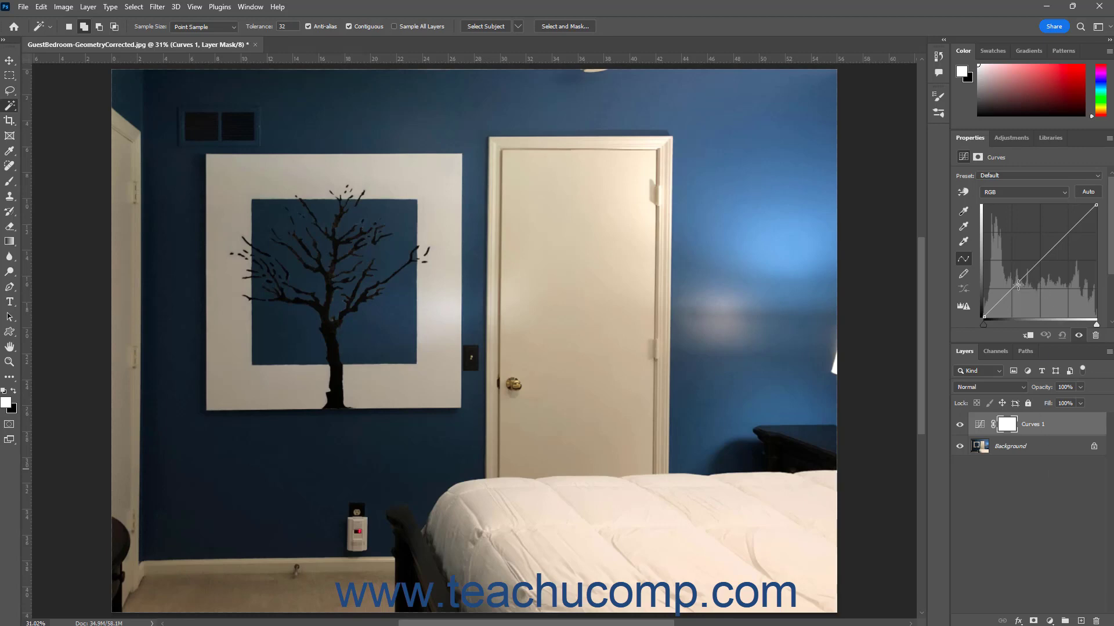
left_click_drag(1013, 285, 1017, 294)
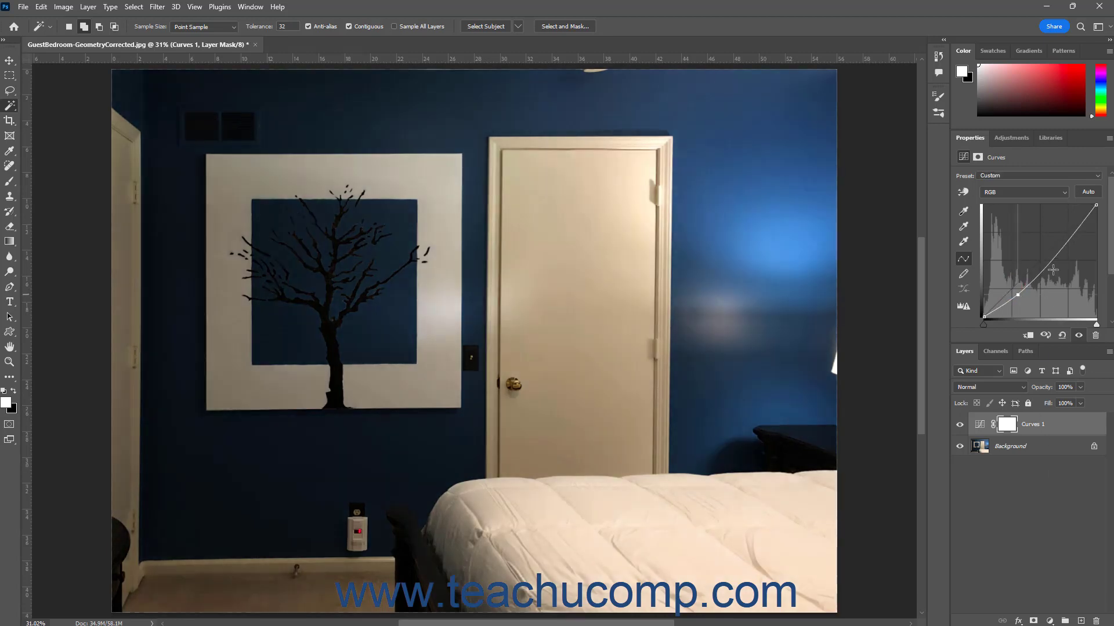
left_click_drag(1074, 237, 1066, 224)
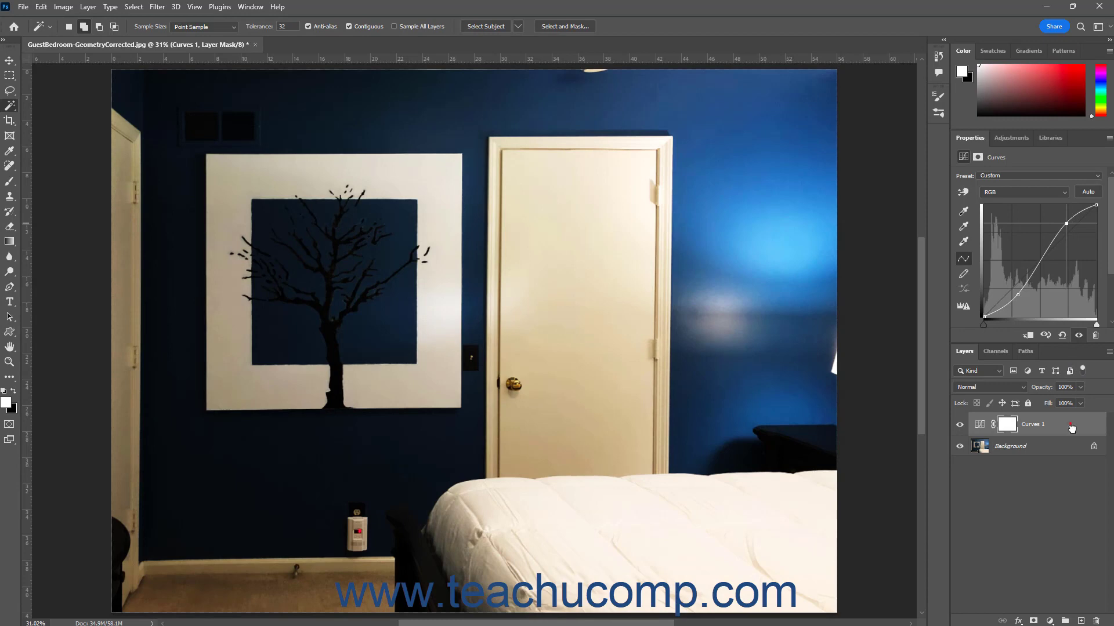
left_click_drag(1071, 427, 1094, 619)
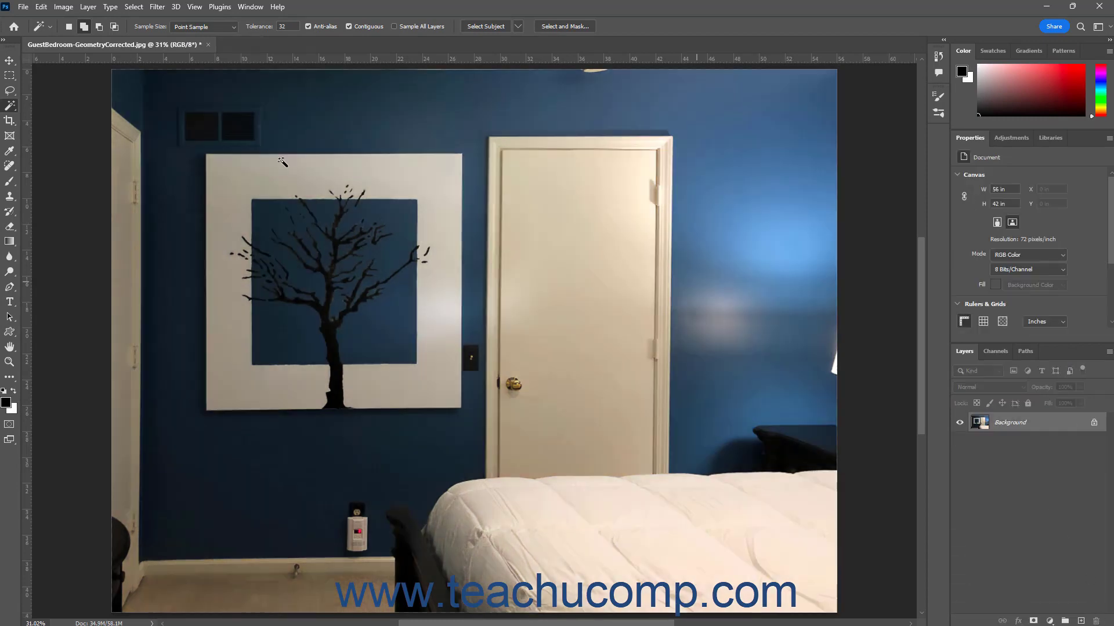
Step: Reload the saved Lighting Color Range channel as a new selection for the exposure adjustment
left_click(137, 7)
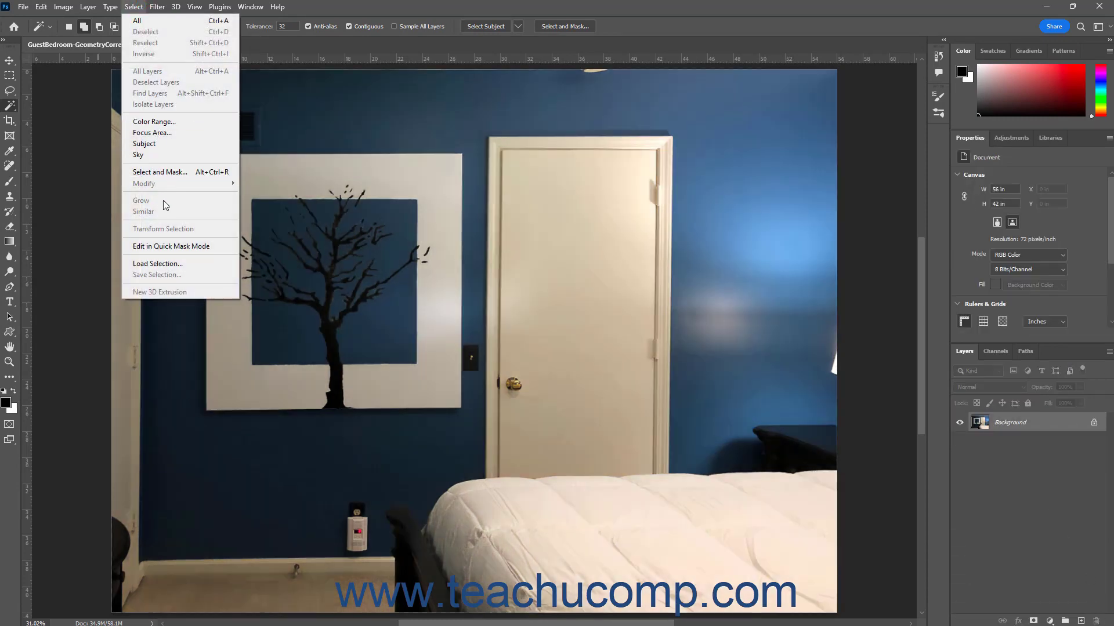
left_click(164, 263)
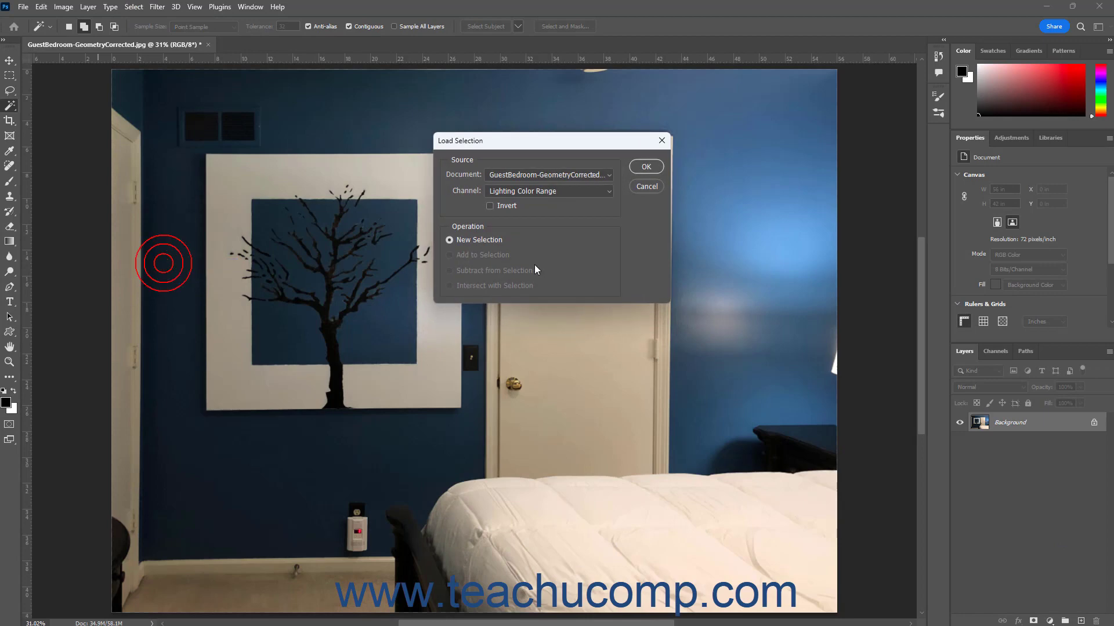
left_click(644, 167)
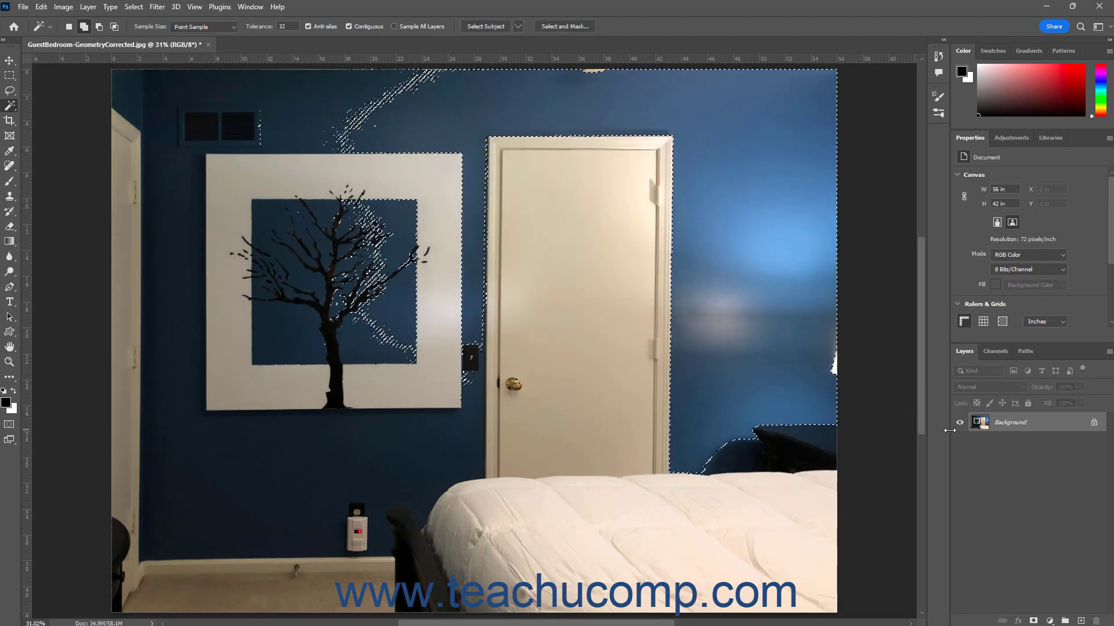
Step: Darken the selected lighting area with an Exposure adjustment layer at exposure -2.5, and delete the layer
left_click(1049, 621)
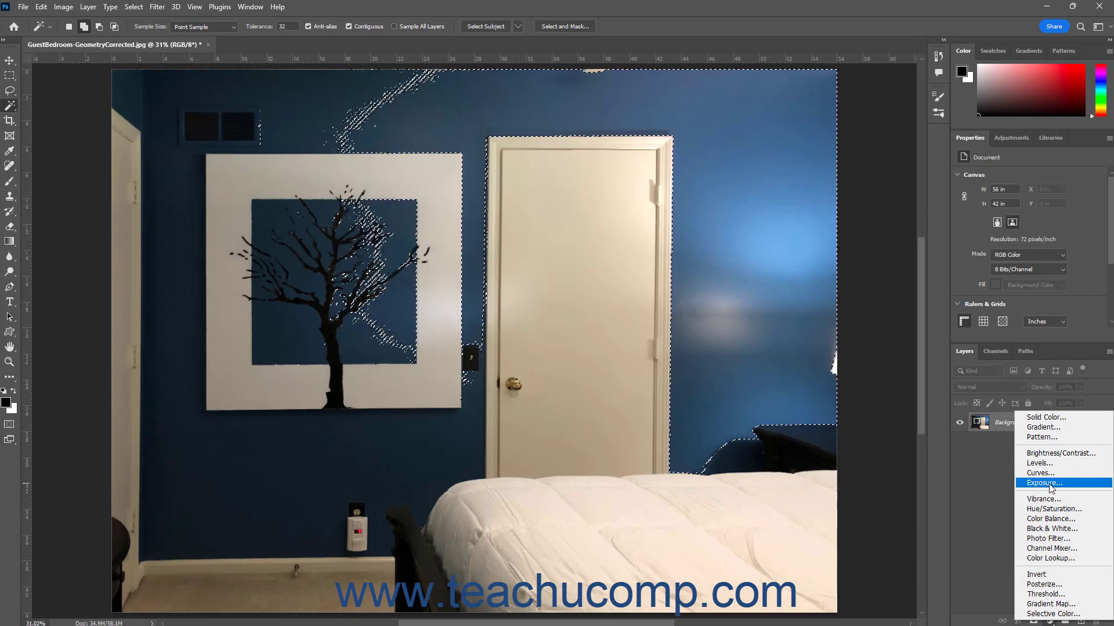
left_click(1044, 483)
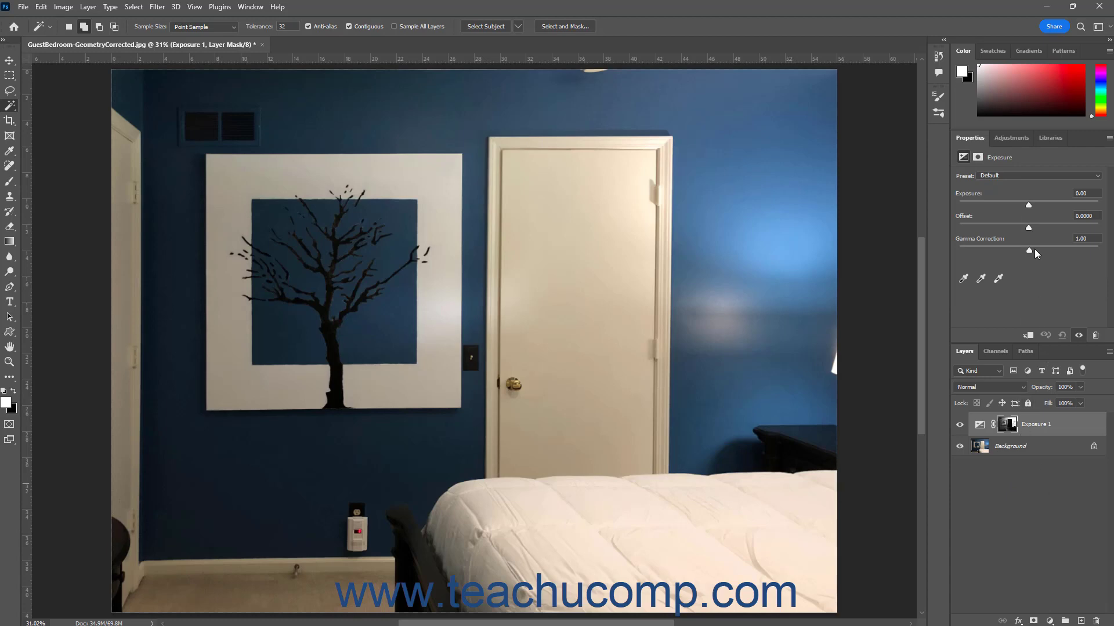
double_click(1083, 194)
type("-5")
key("BackSpace")
type("2")
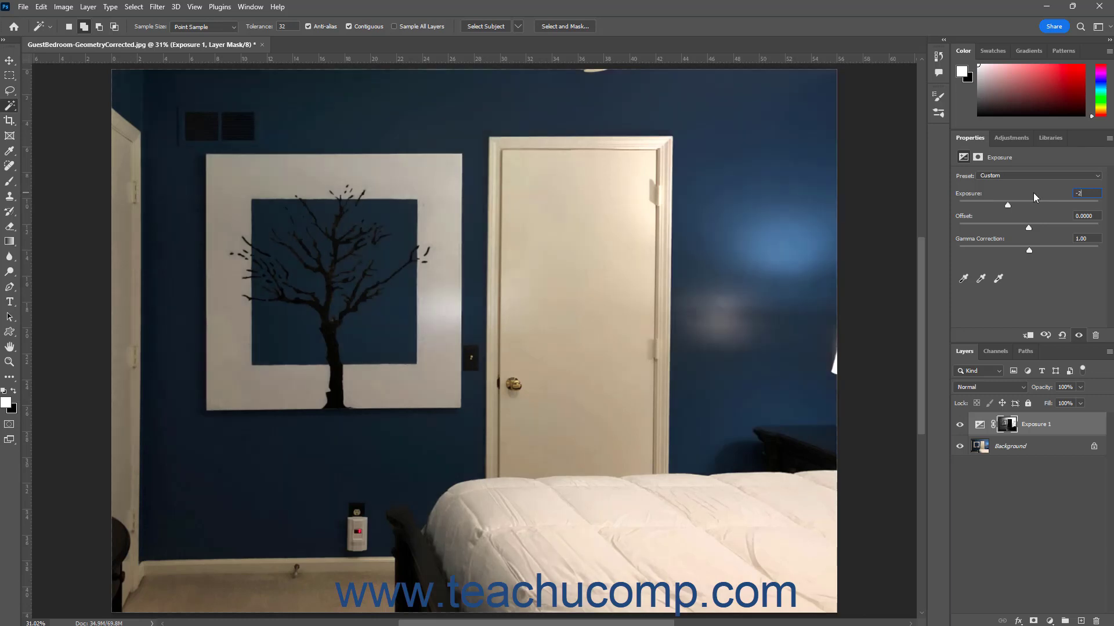
type(".5")
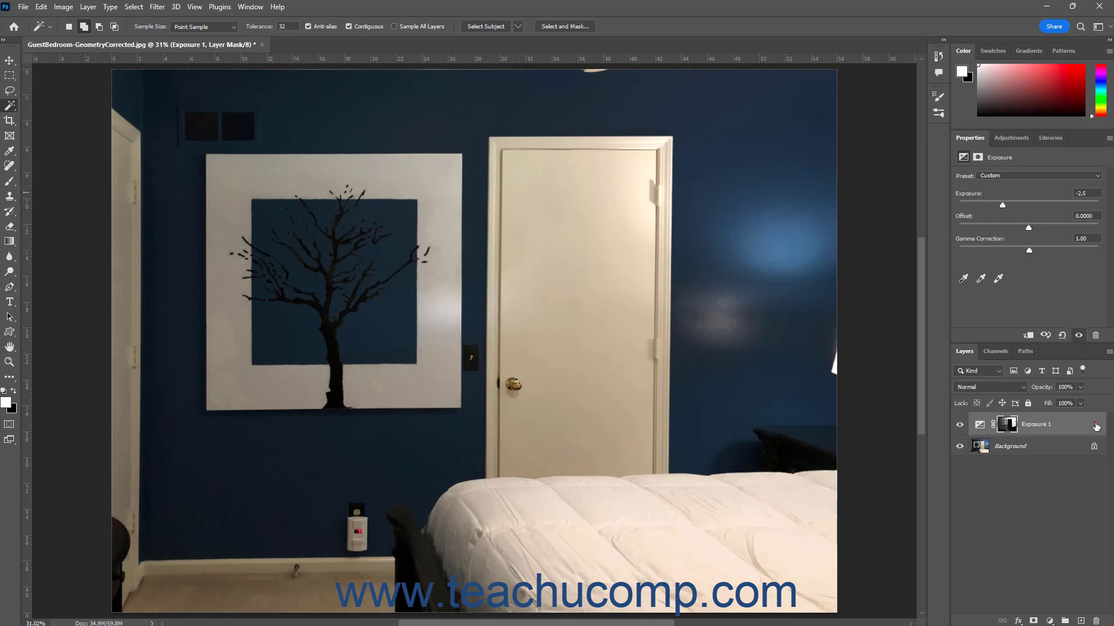
left_click_drag(1095, 427, 1096, 621)
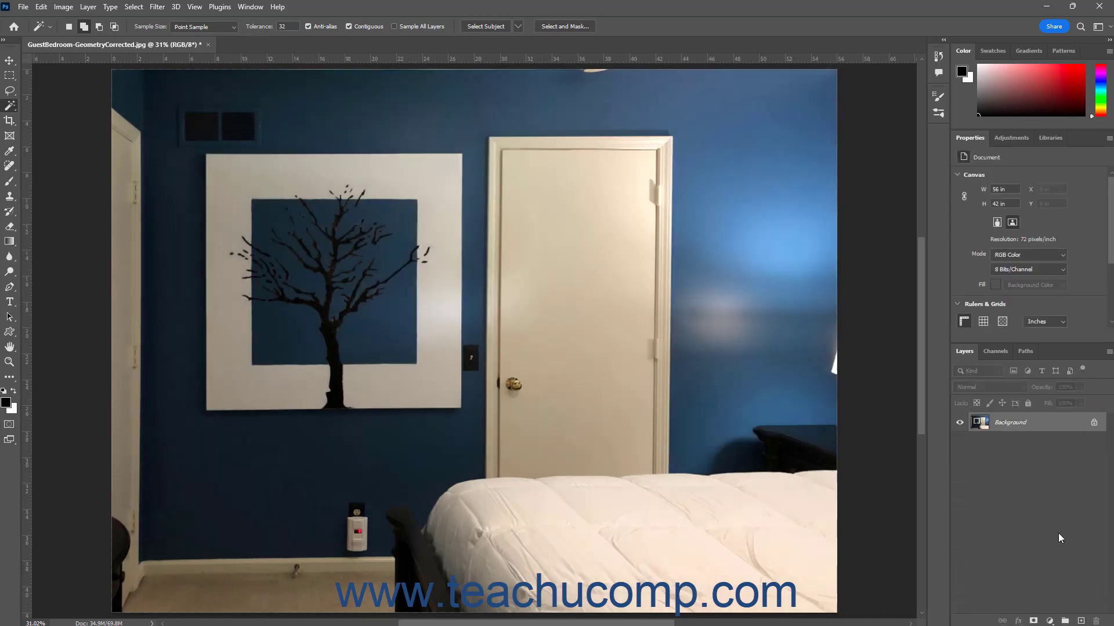
Step: Add a Vibrance adjustment layer with vibrance +46 and saturation +22, and delete the layer
left_click(1049, 620)
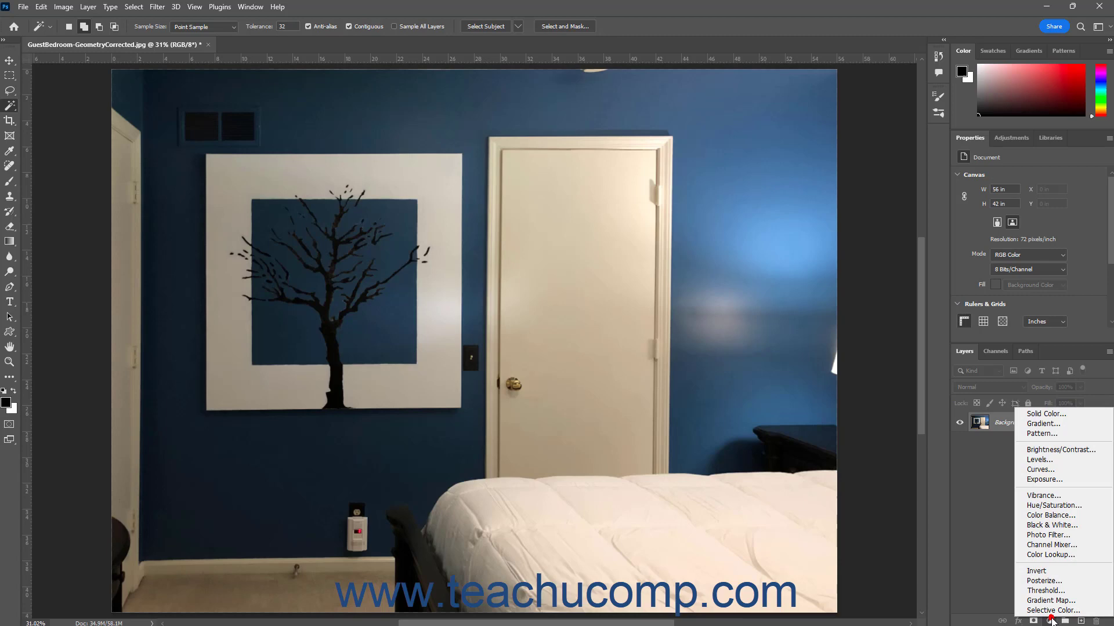
left_click(1069, 497)
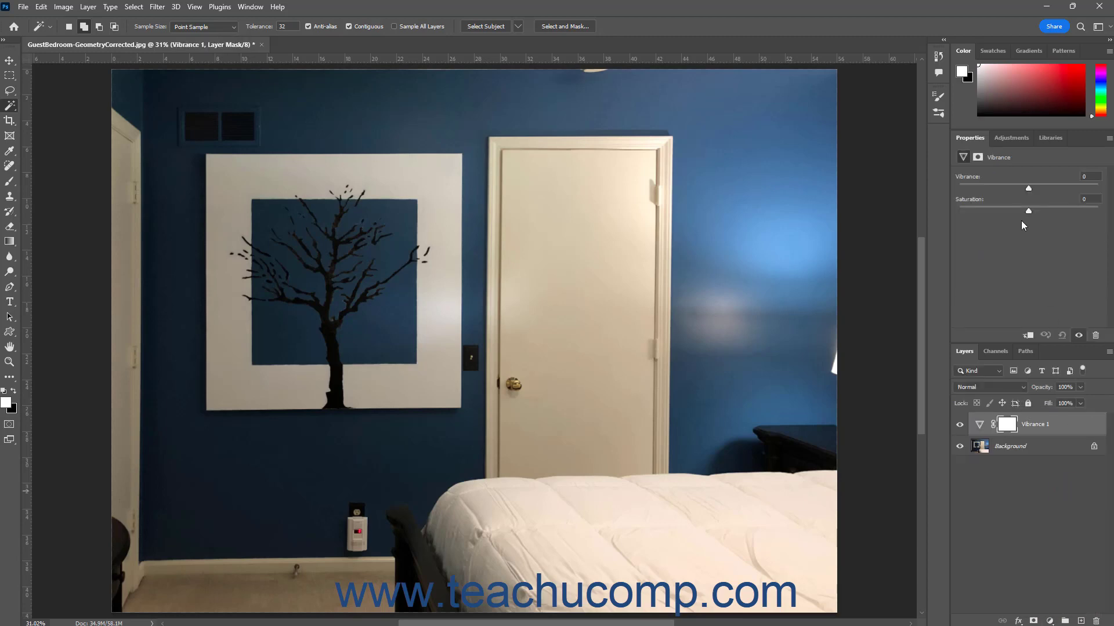
left_click_drag(1028, 188, 1043, 210)
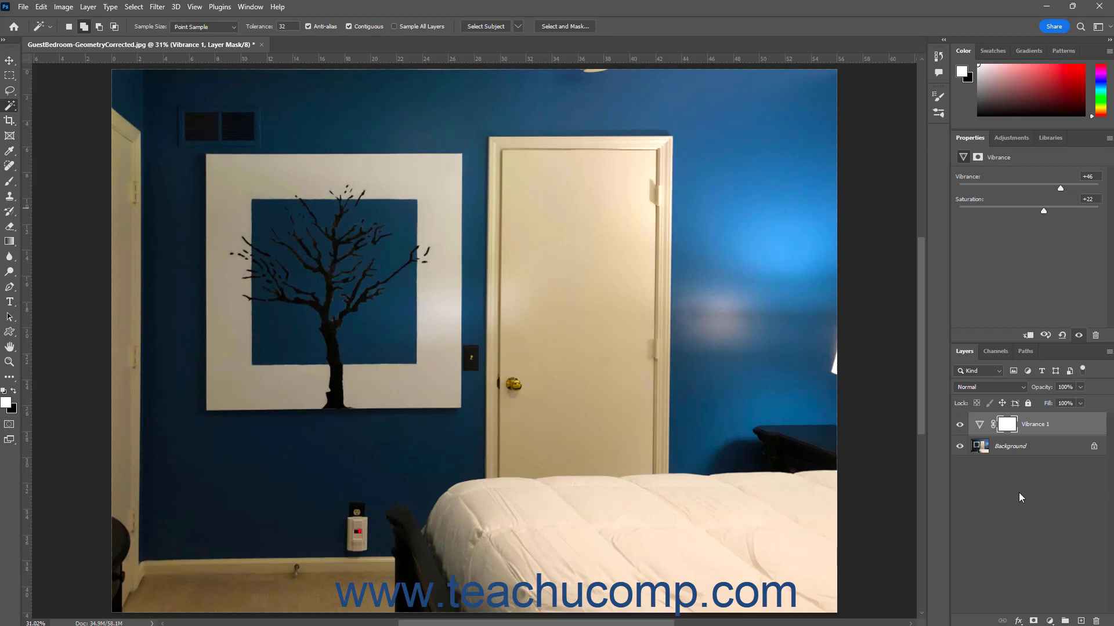
left_click_drag(1051, 429, 1094, 620)
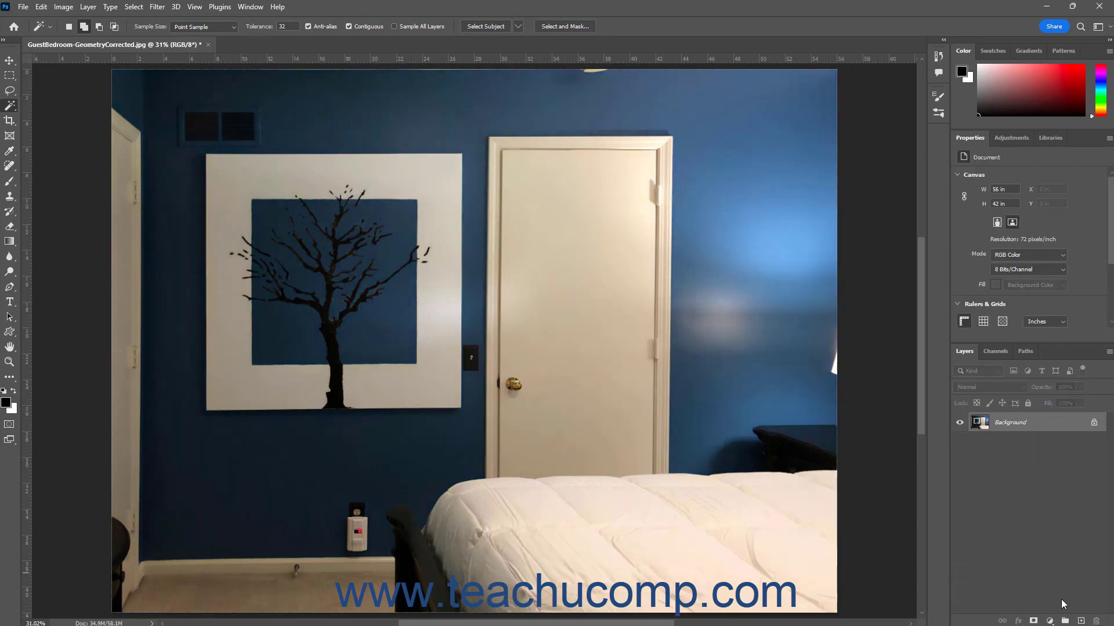
Step: Add a Hue/Saturation adjustment layer on the Master range with hue +21, saturation +19 and lightness -9, and delete the layer
left_click(1049, 621)
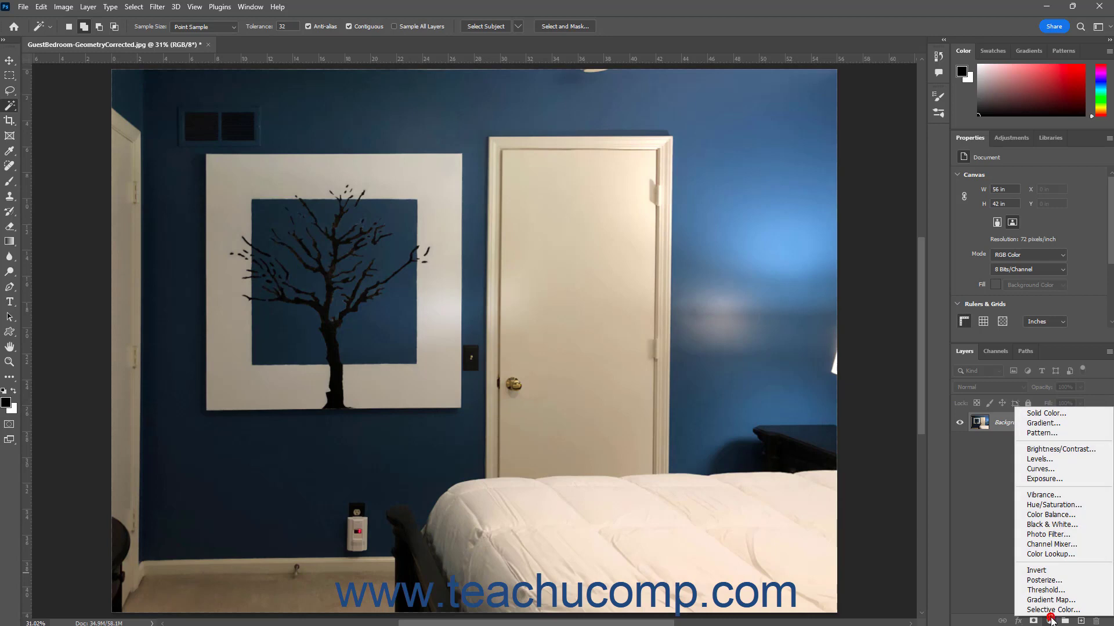
left_click(1053, 505)
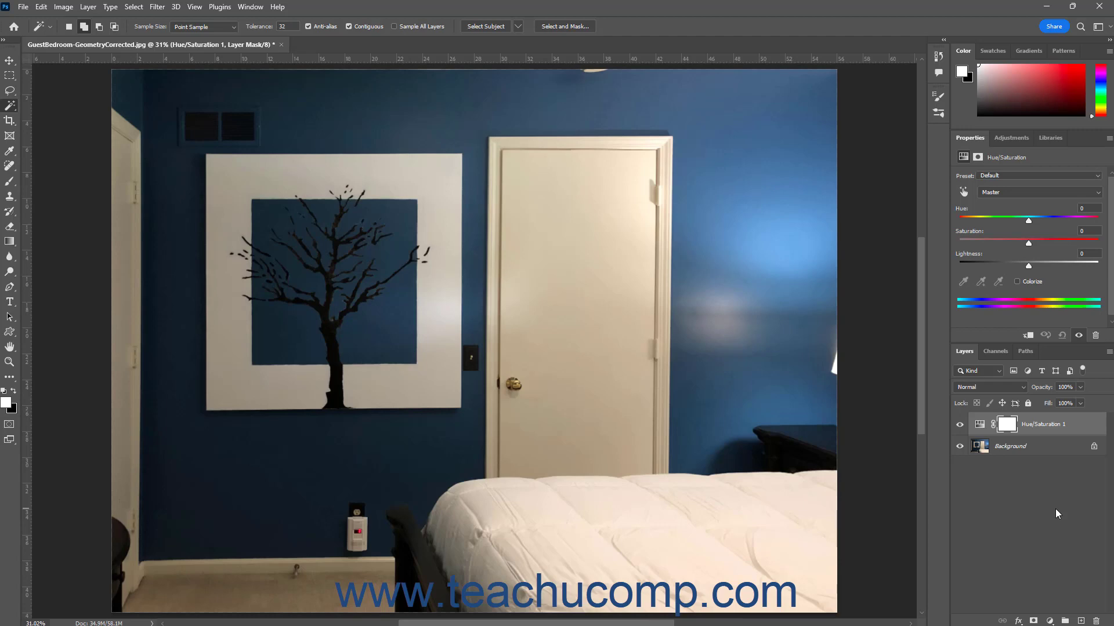
left_click(1028, 194)
left_click(1027, 194)
left_click_drag(1027, 219, 1022, 266)
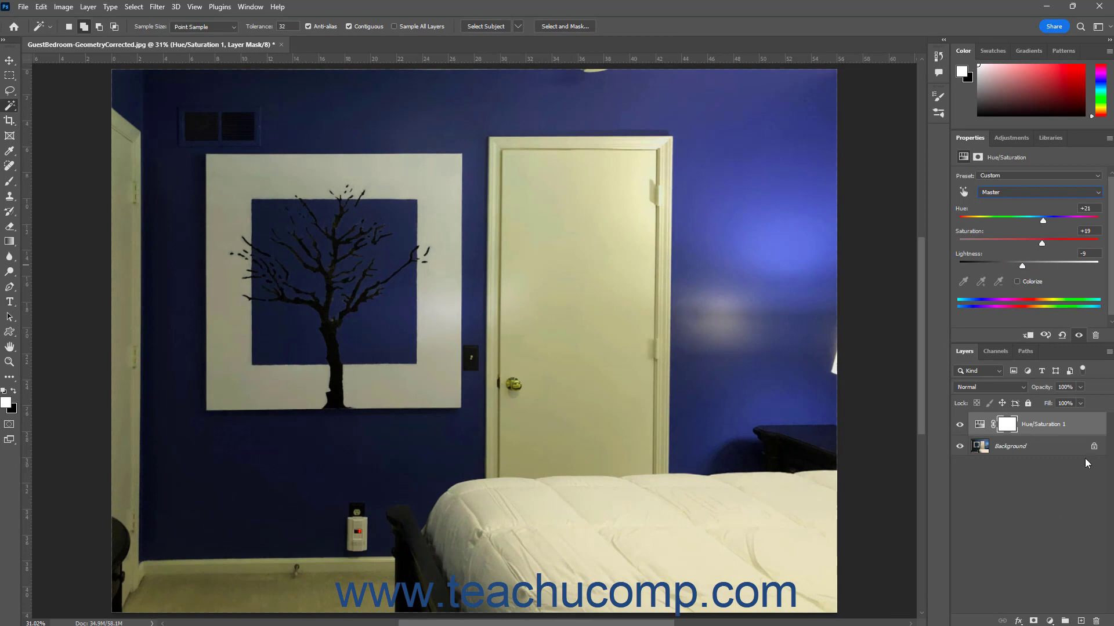
left_click_drag(1039, 425, 1096, 621)
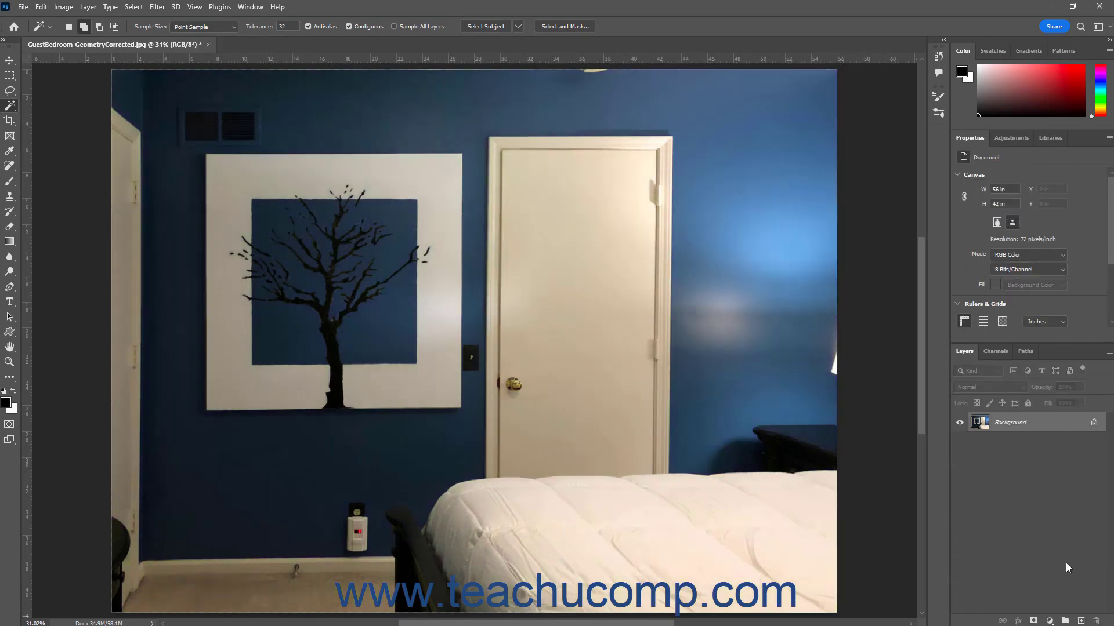
Step: Add a Color Balance adjustment layer that shifts the Highlights toward blue by +29, and delete the layer
left_click(1049, 621)
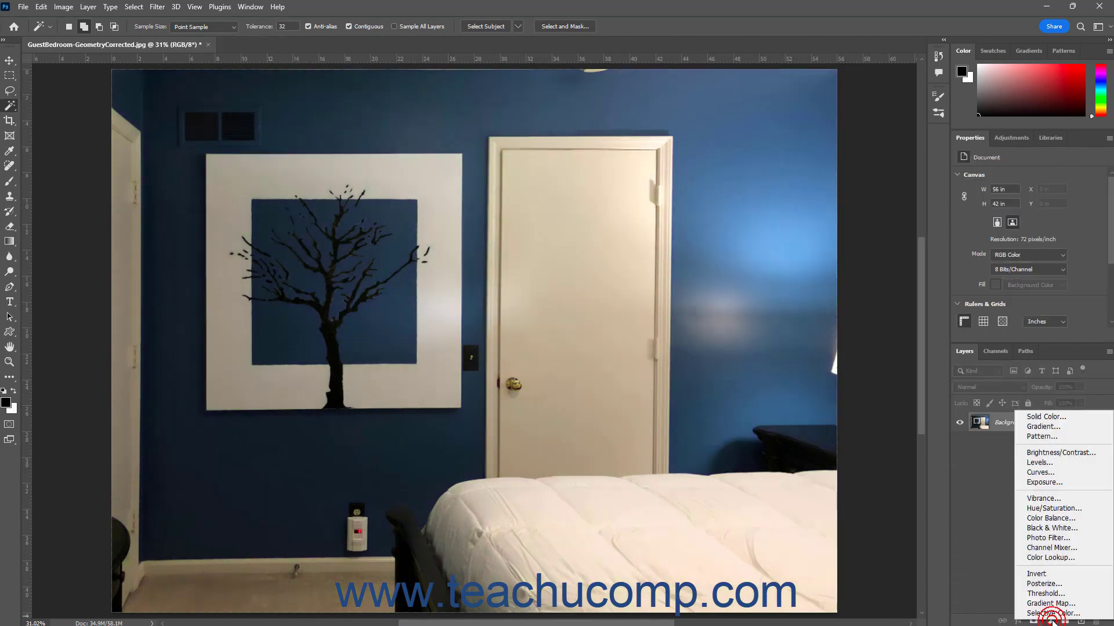
left_click(1080, 519)
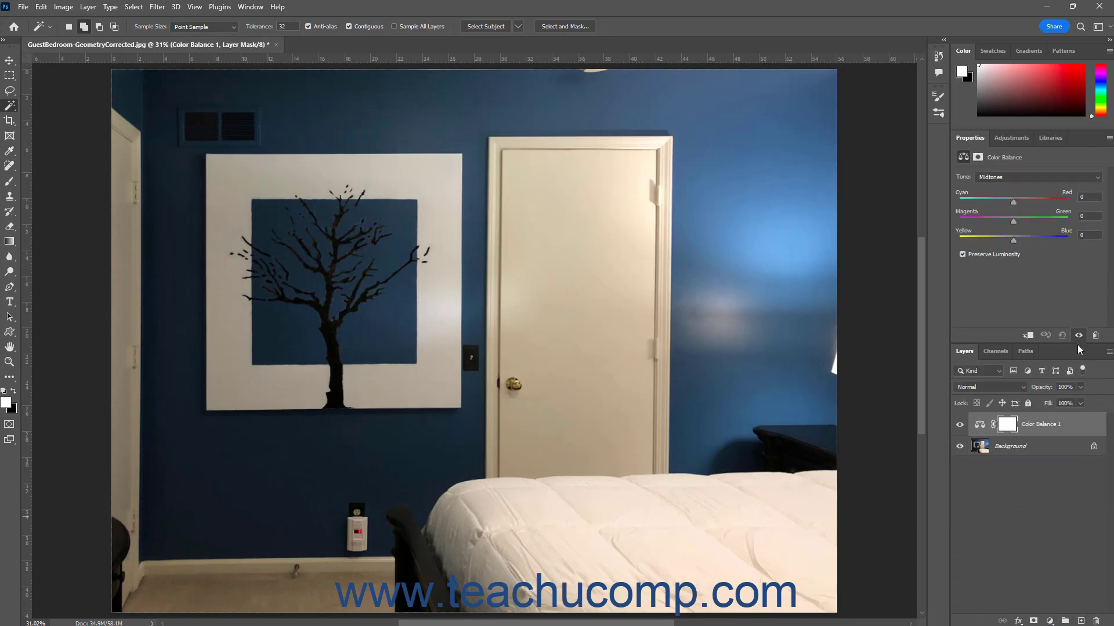
left_click(1047, 176)
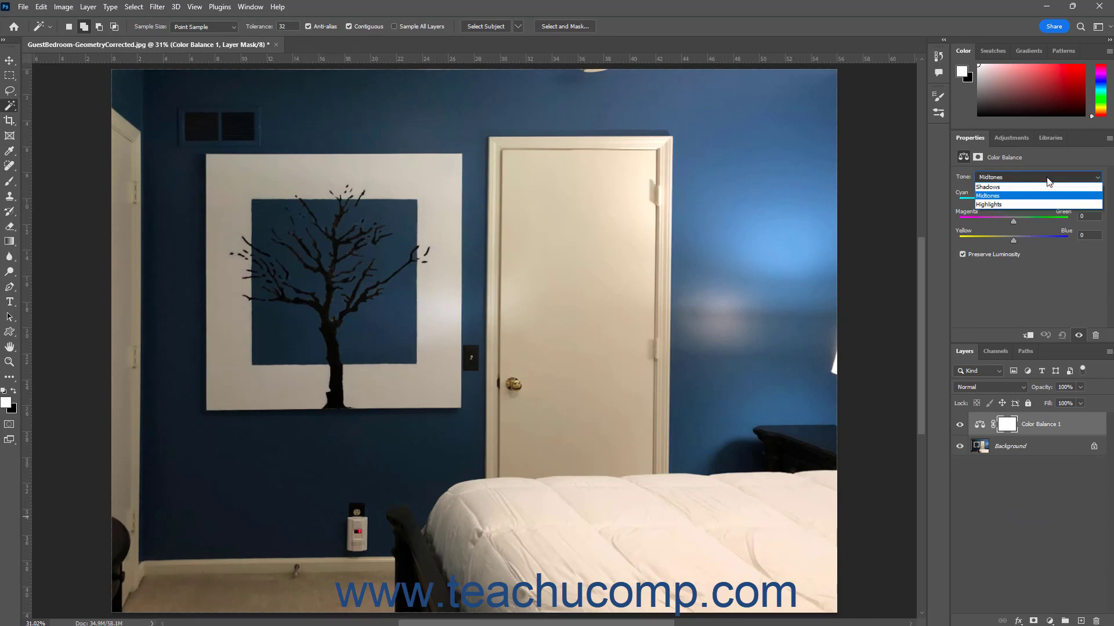
left_click(1036, 205)
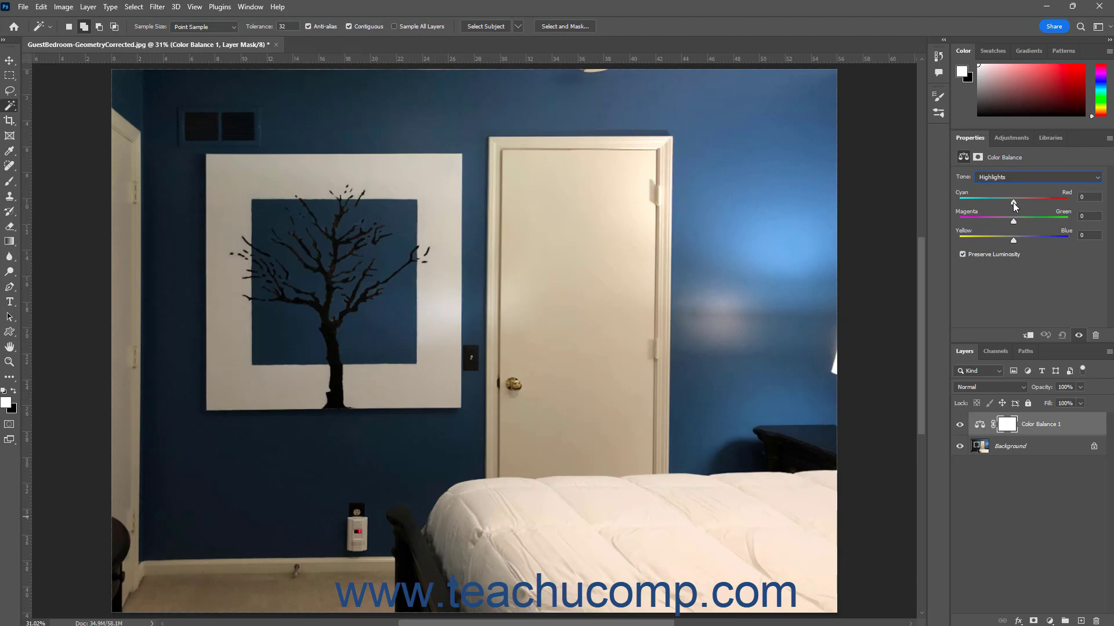
left_click_drag(1014, 239, 1024, 240)
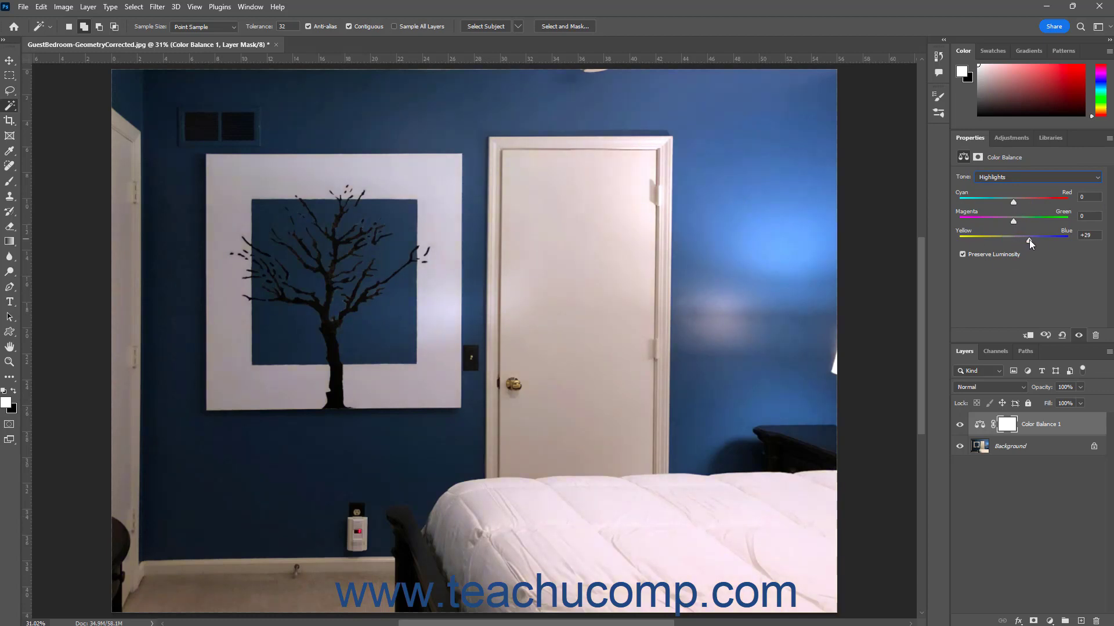
left_click(1038, 475)
left_click_drag(1059, 432, 1095, 621)
Step: Add a Black & White adjustment layer with the Maximum White preset, and delete the layer
left_click(1050, 620)
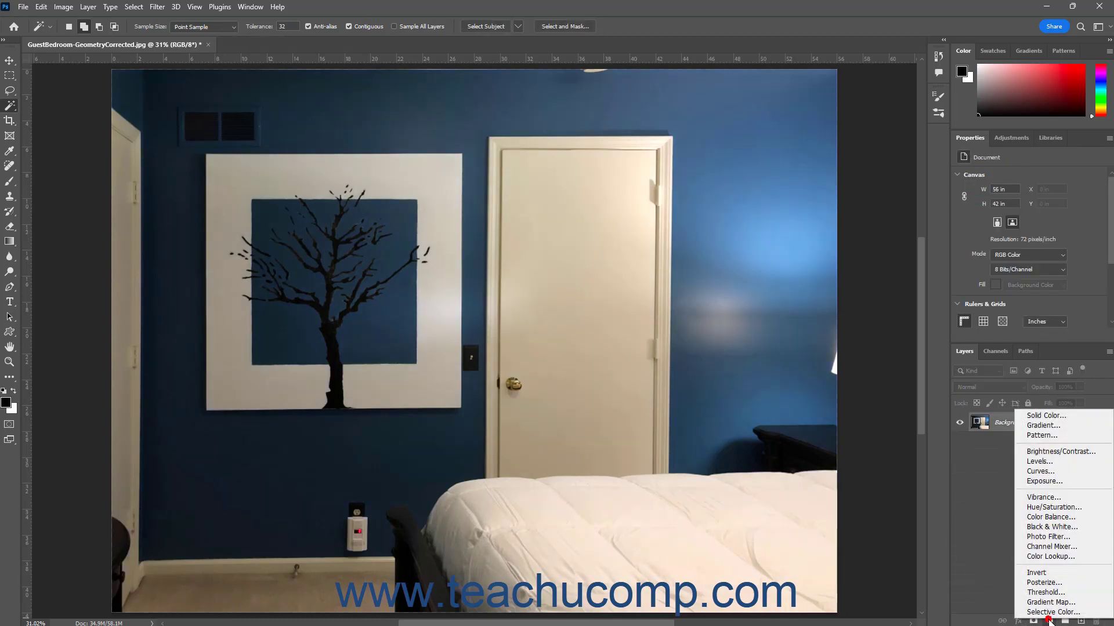
left_click(1059, 528)
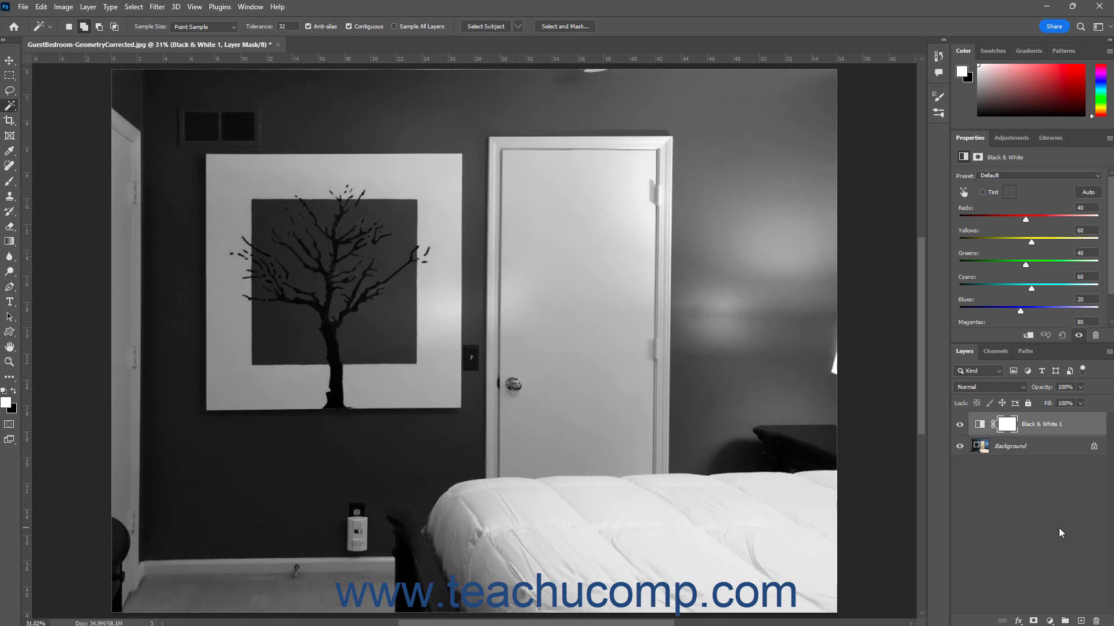
left_click(1021, 175)
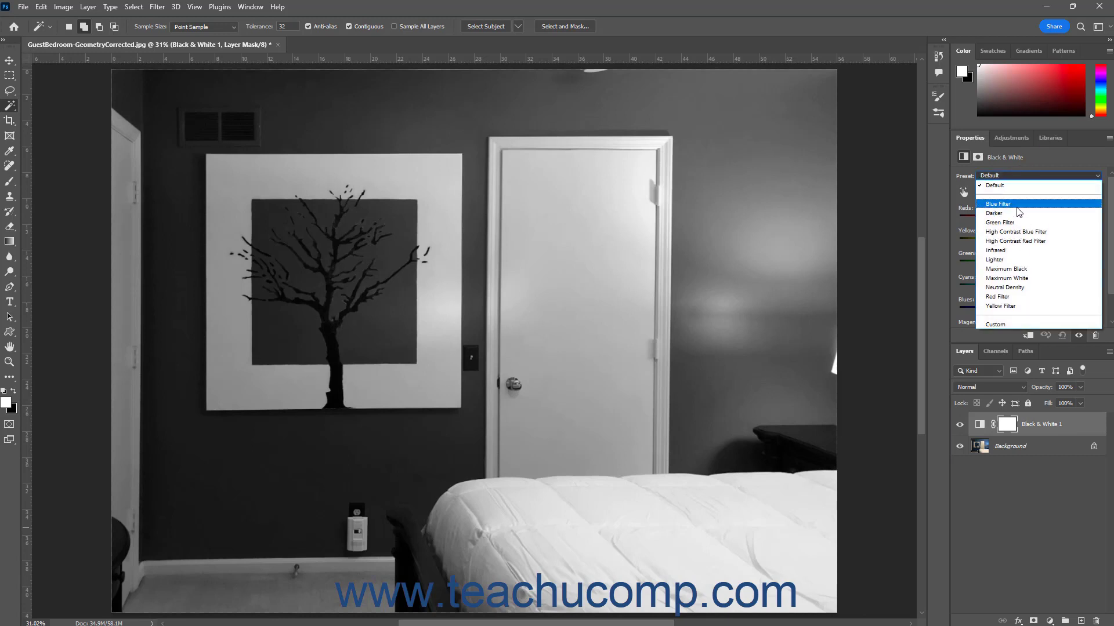
left_click(1019, 279)
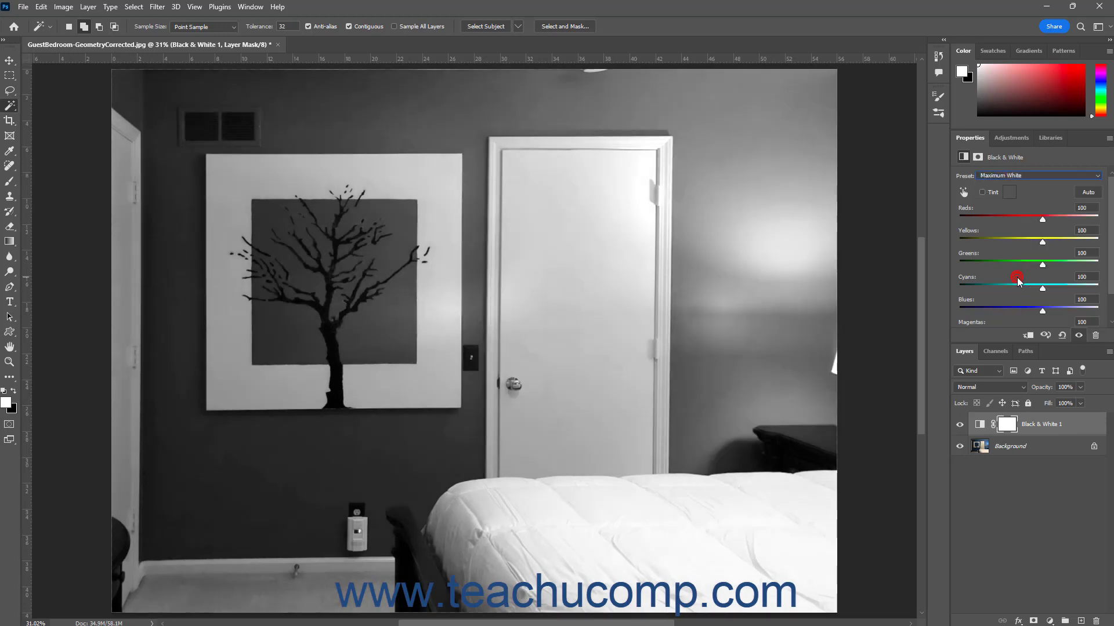
left_click_drag(1070, 430, 1095, 622)
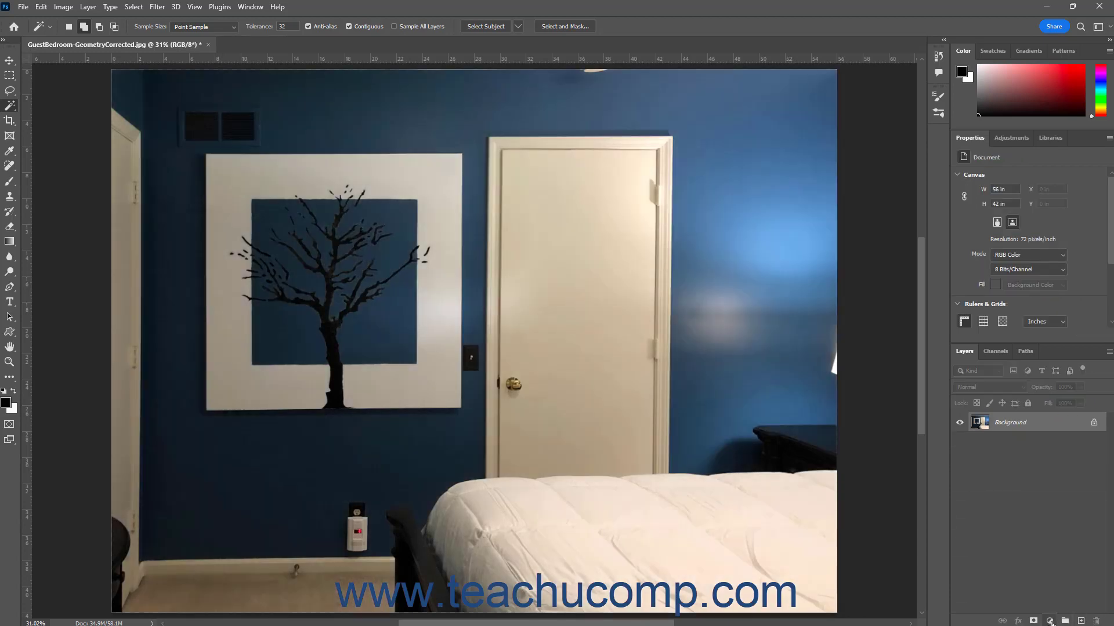
Step: Add a Photo Filter adjustment layer with Cooling Filter (LBB), and delete the layer
left_click(1050, 622)
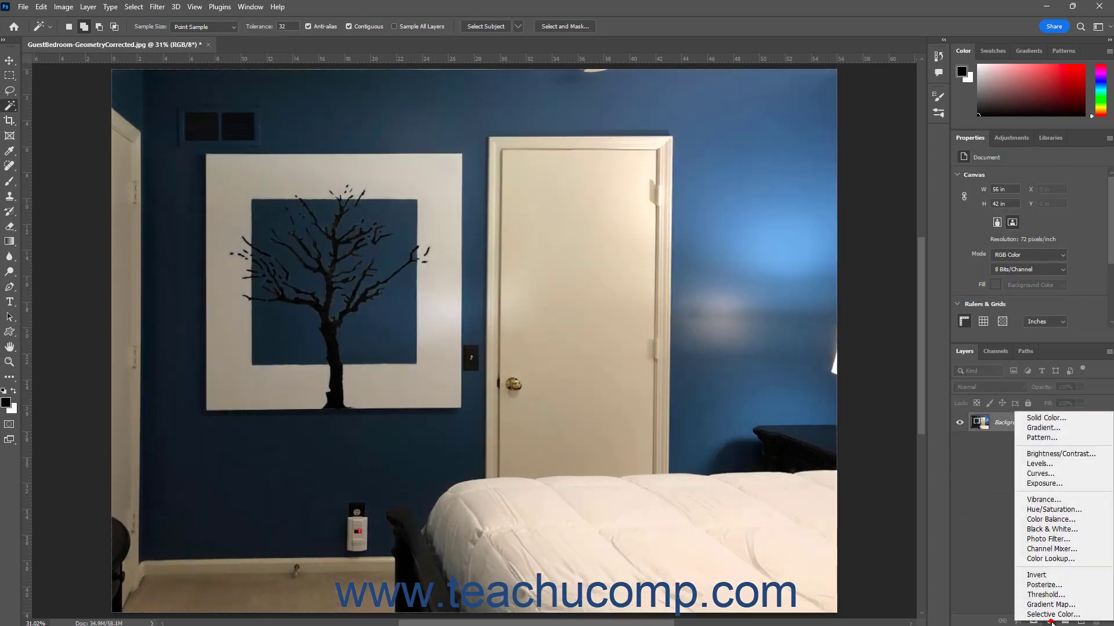
left_click(1063, 541)
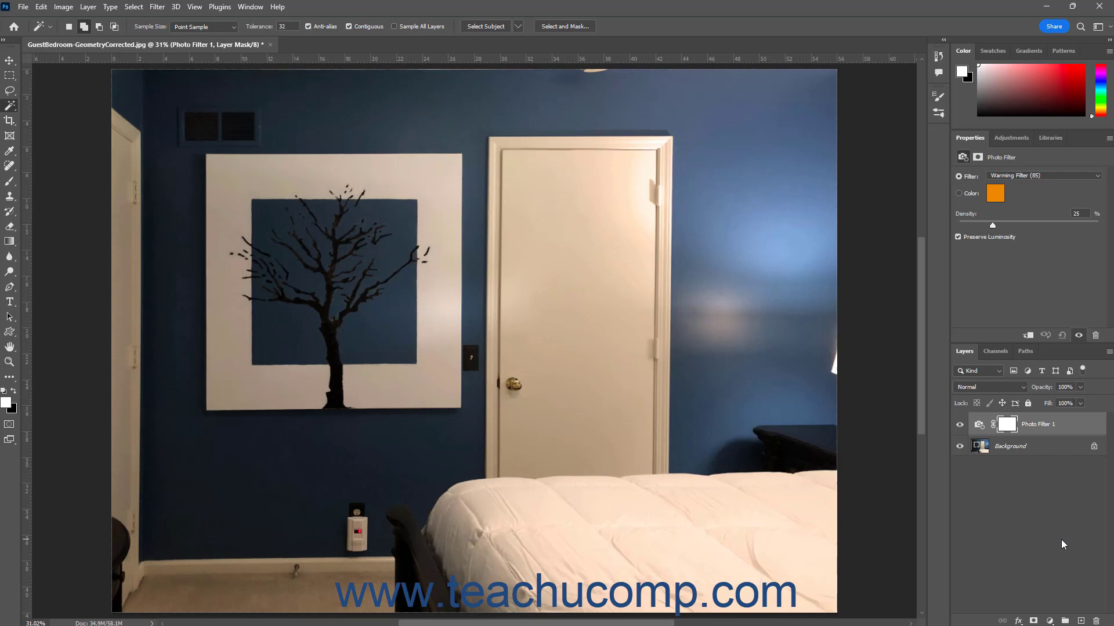
left_click(1019, 175)
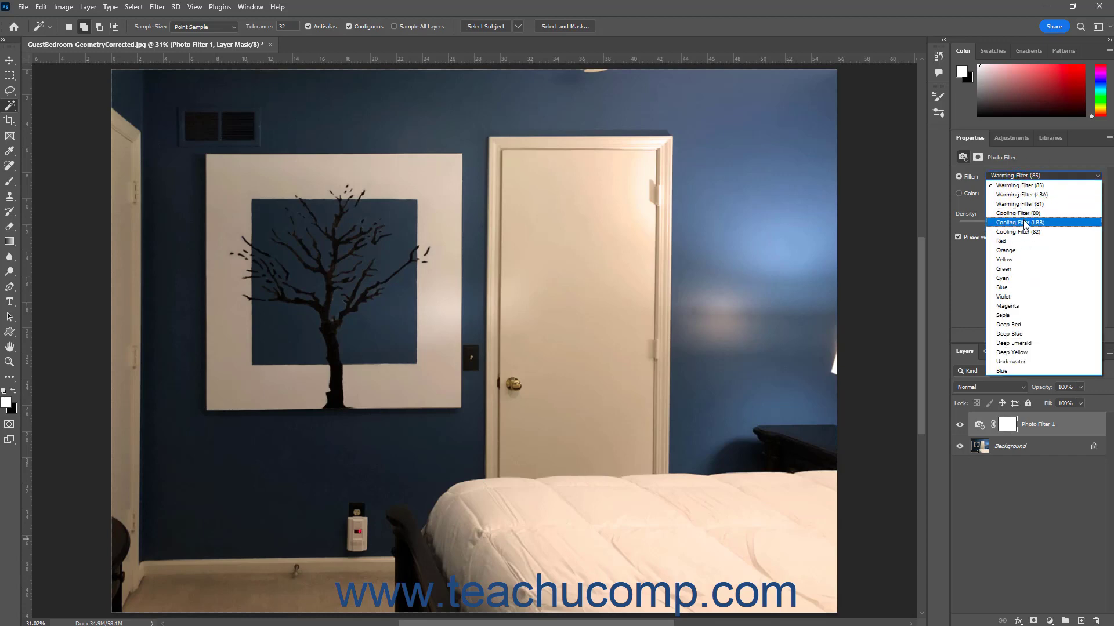
left_click(1024, 223)
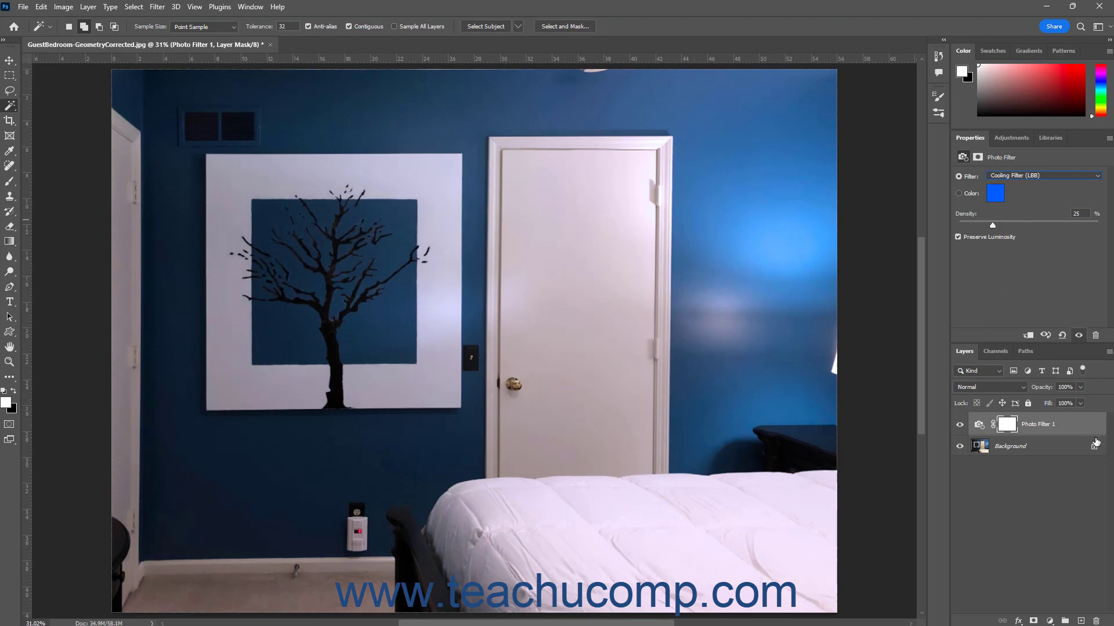
left_click_drag(1083, 430, 1096, 621)
Step: Add a Channel Mixer adjustment layer that changes the color mix of the Blue output channel, and delete the layer
left_click(1050, 621)
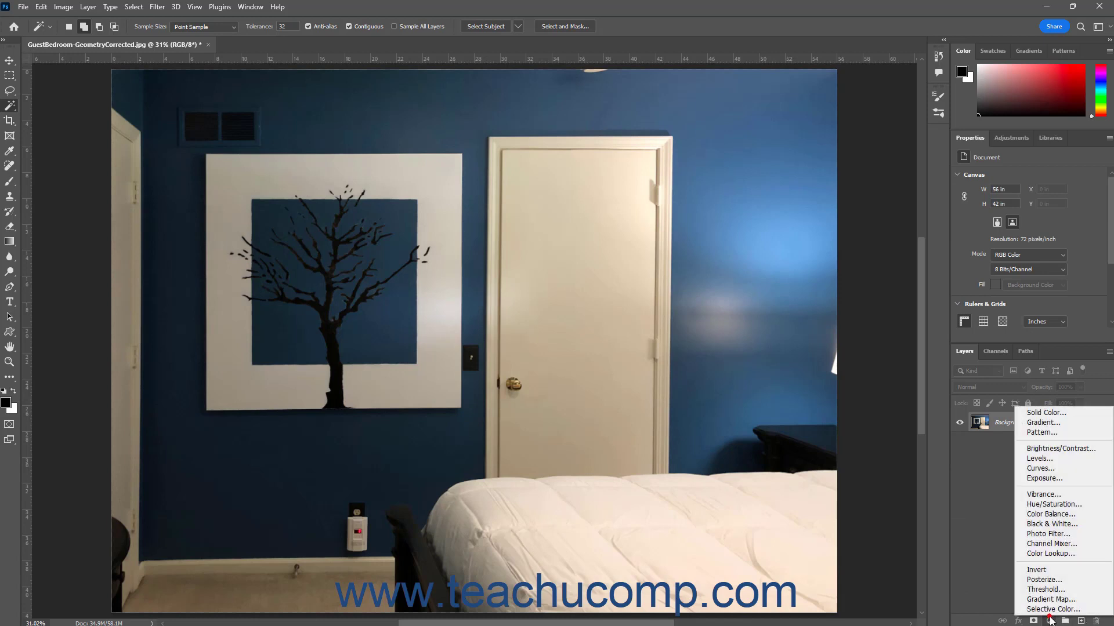
left_click(1055, 544)
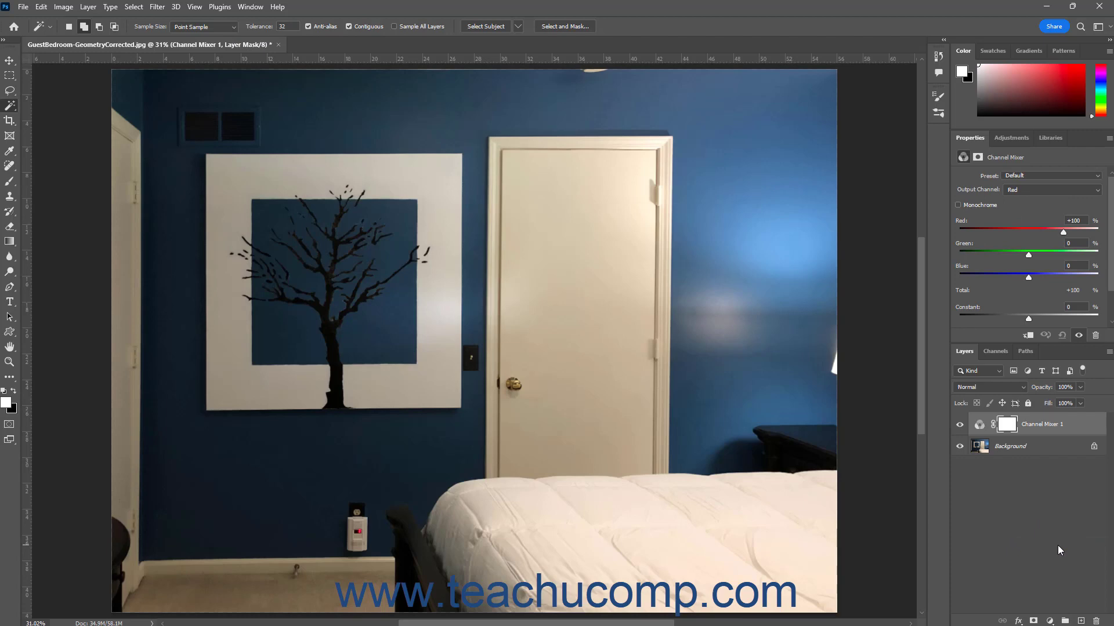
left_click(1041, 189)
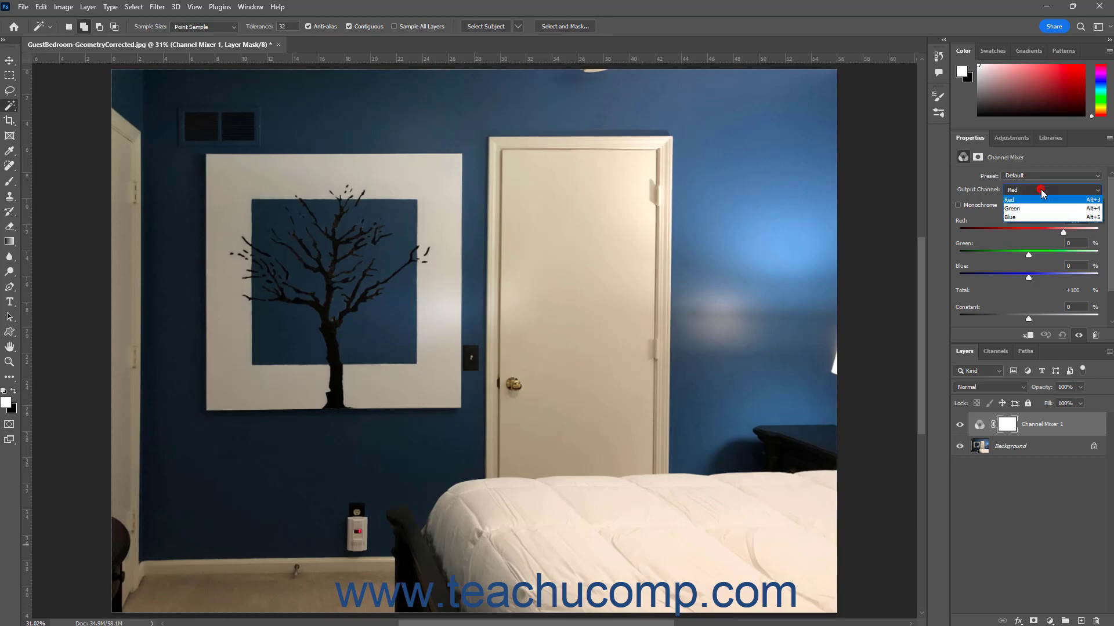
left_click(1029, 218)
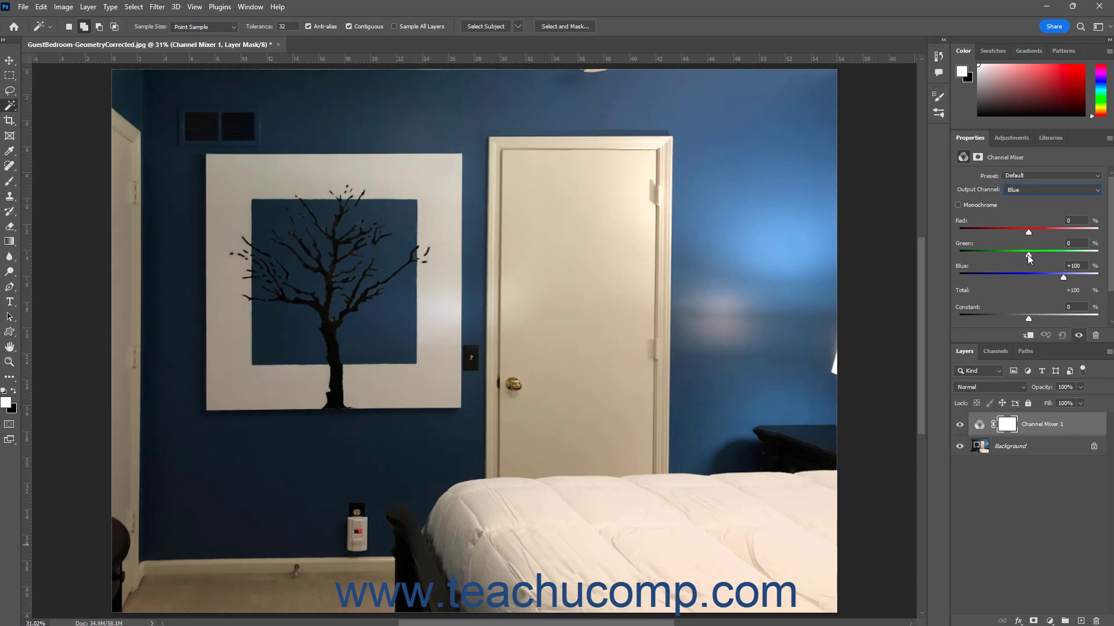
left_click_drag(1028, 255, 1035, 232)
left_click_drag(1069, 423, 1097, 619)
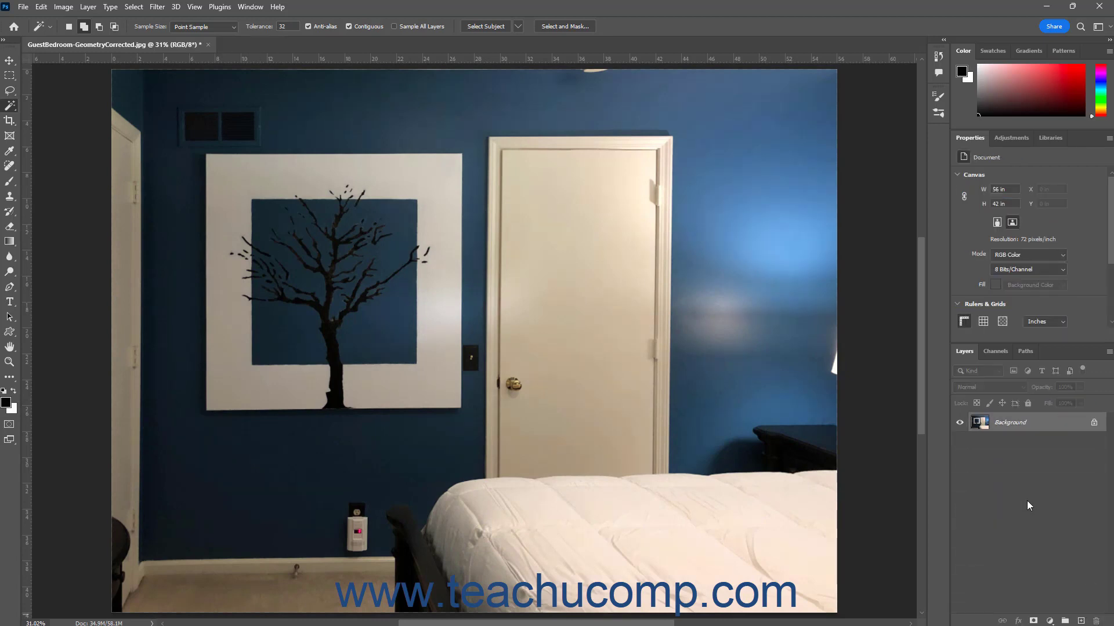
Step: Add a Color Lookup adjustment layer with the DropBlues.3DL 3DLUT file, and delete the layer
left_click(1049, 622)
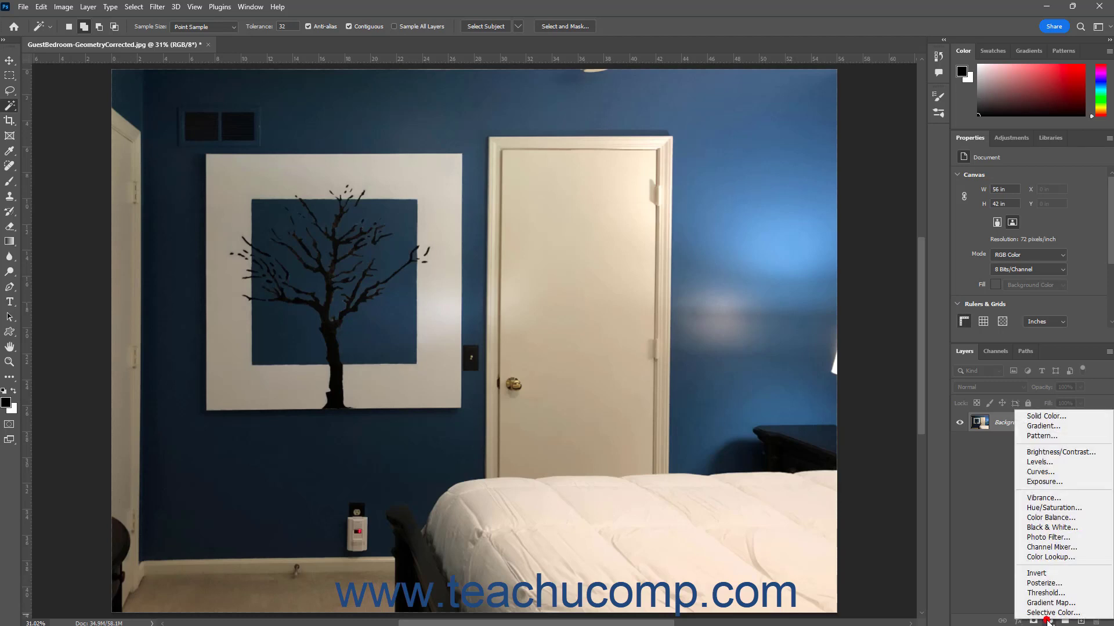
left_click(1062, 559)
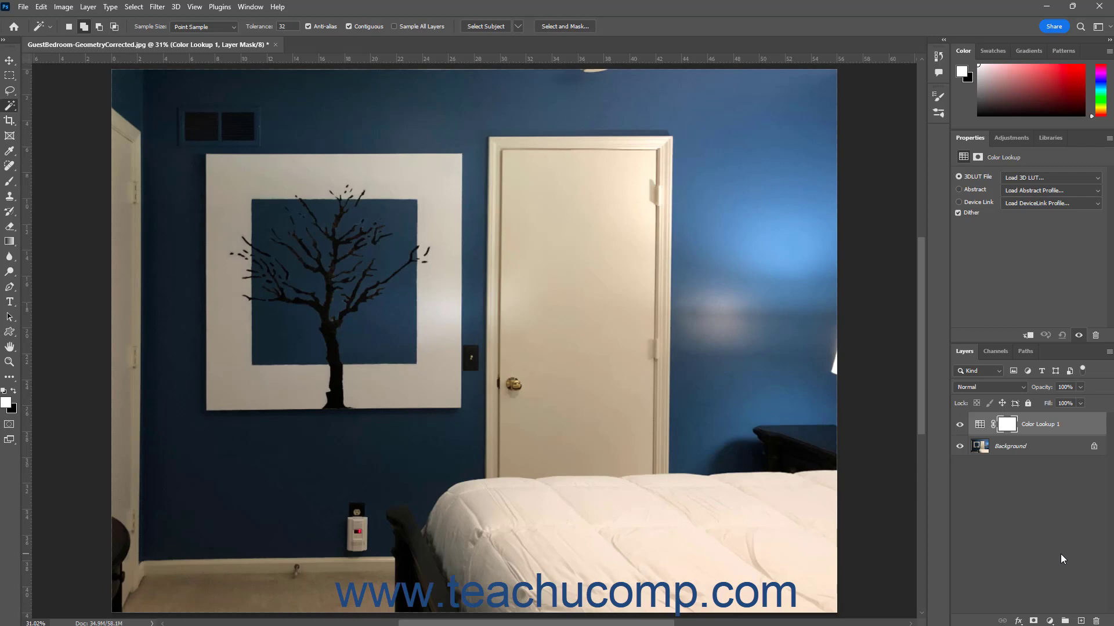
left_click(1028, 177)
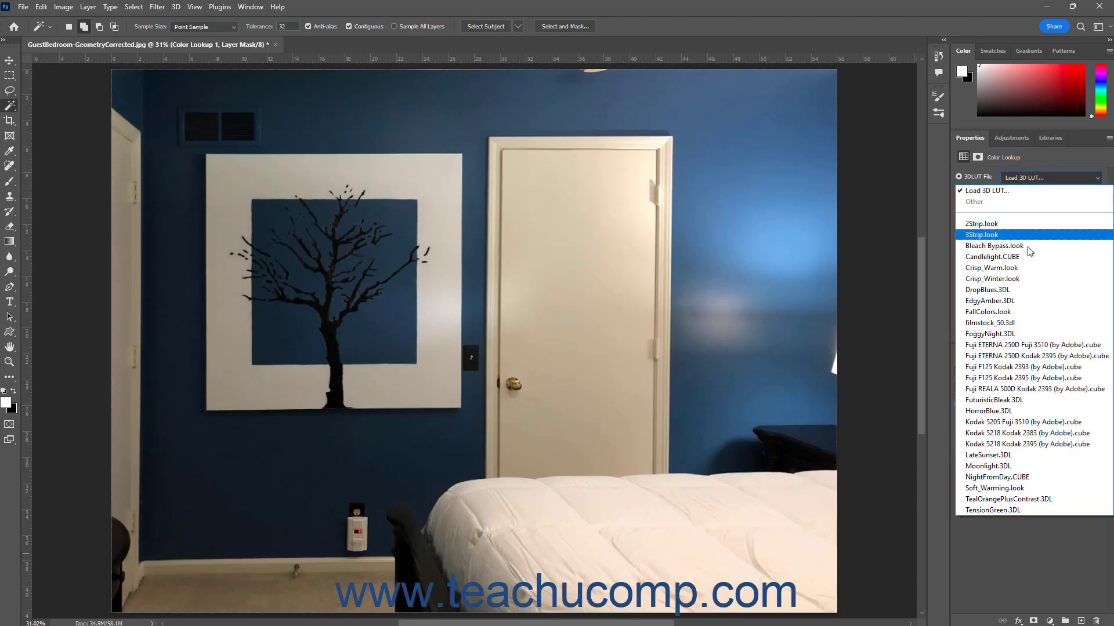
left_click(1029, 290)
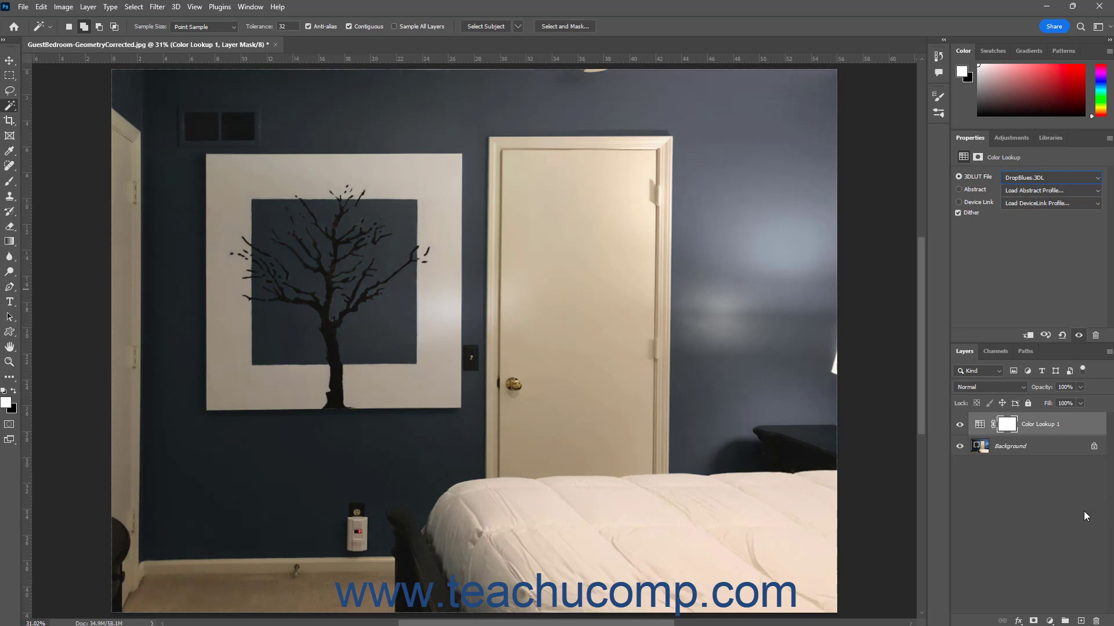
left_click_drag(1069, 422, 1095, 620)
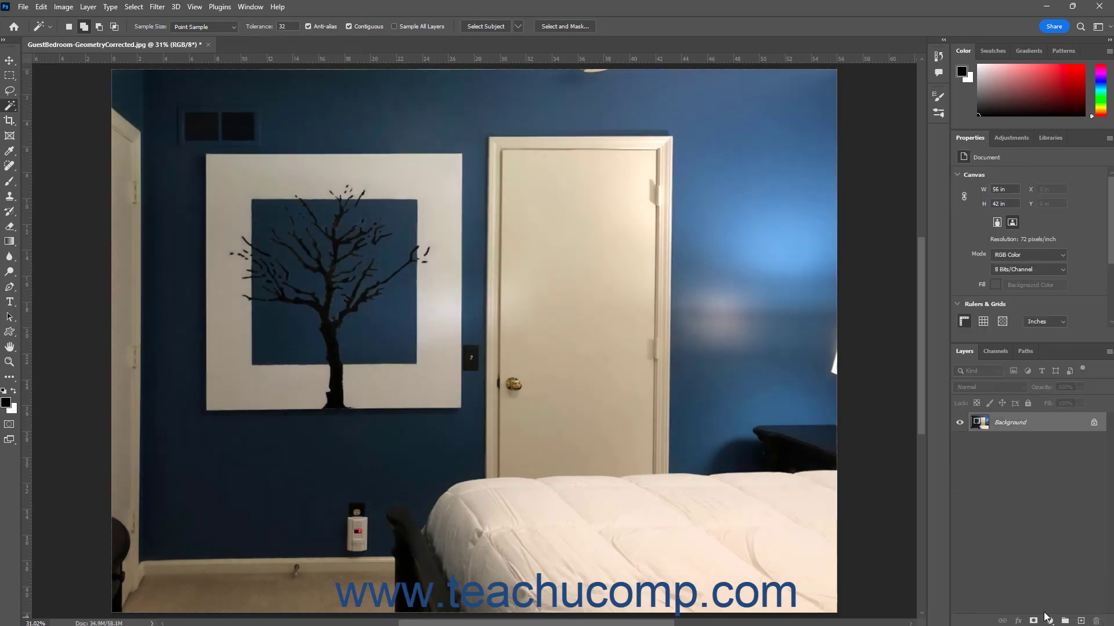
Step: Invert the photo's colors with an Invert adjustment layer, and delete the layer
left_click(1049, 620)
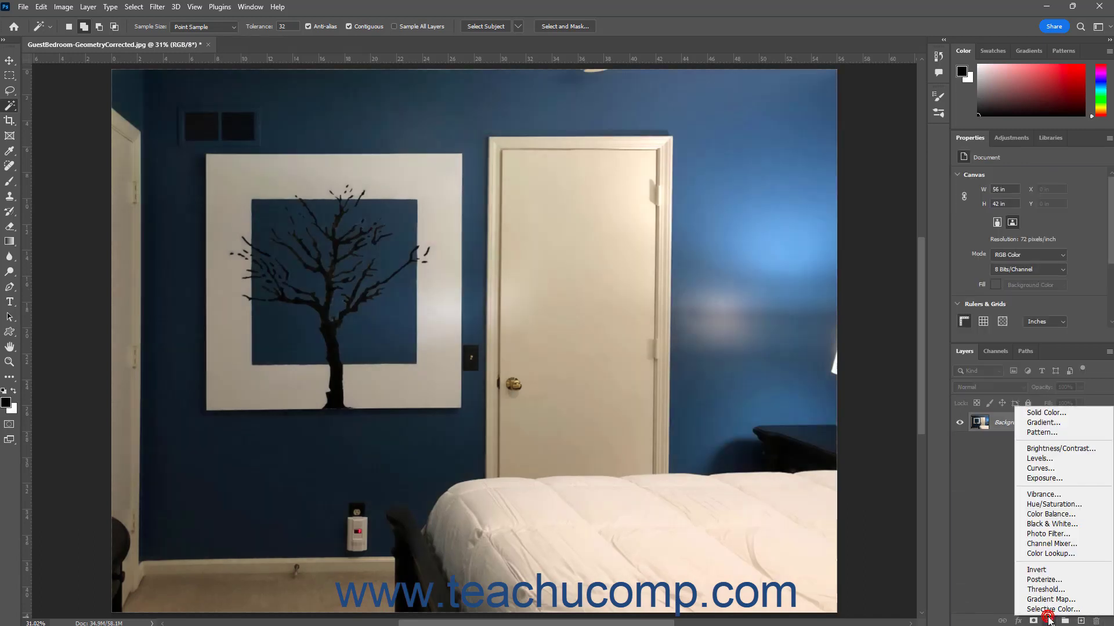
left_click(1065, 571)
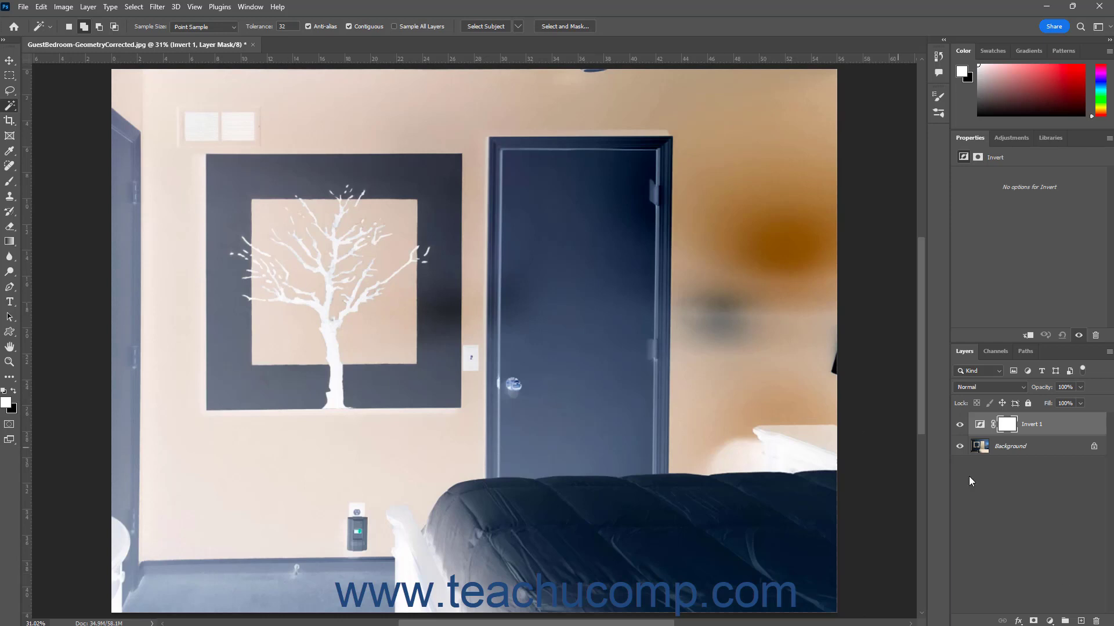
left_click_drag(1072, 430, 1095, 621)
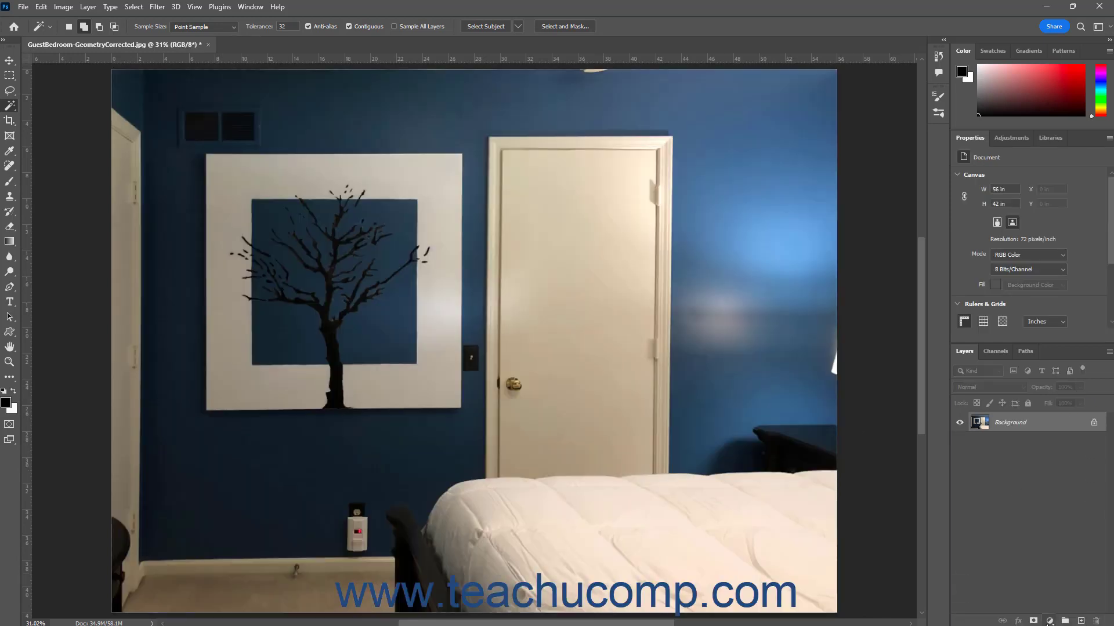
Step: Add a Posterize adjustment layer with 6 levels to the photo, and delete the layer
left_click(1051, 621)
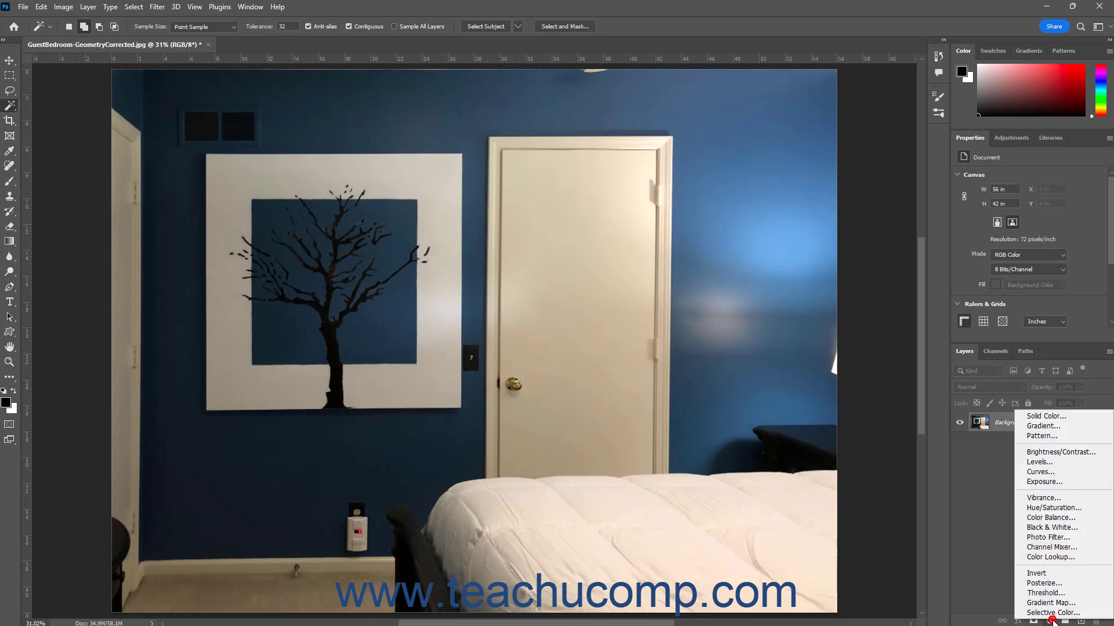
left_click(1041, 583)
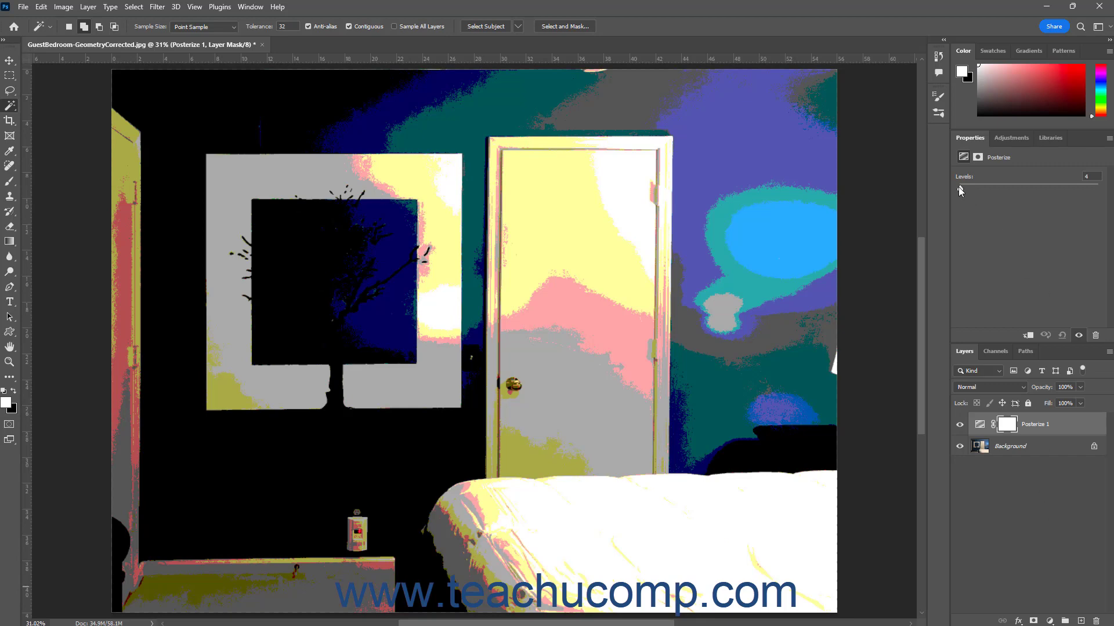
mouse_move(958, 186)
left_mouse_down()
mouse_move(980, 186)
mouse_move(961, 187)
left_mouse_up()
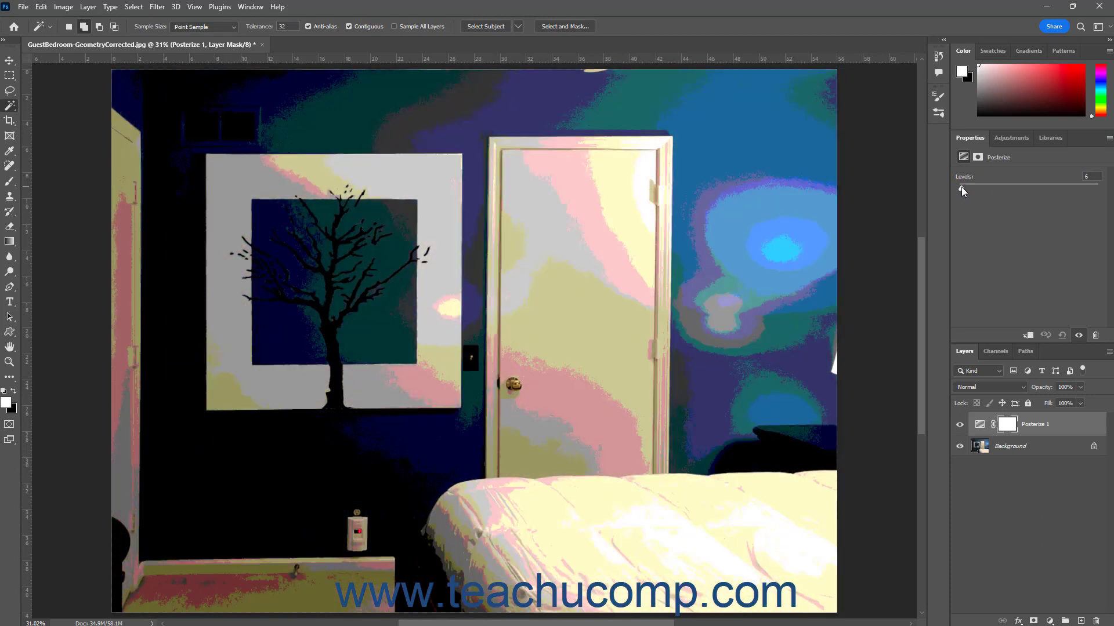
left_click_drag(1086, 431, 1096, 621)
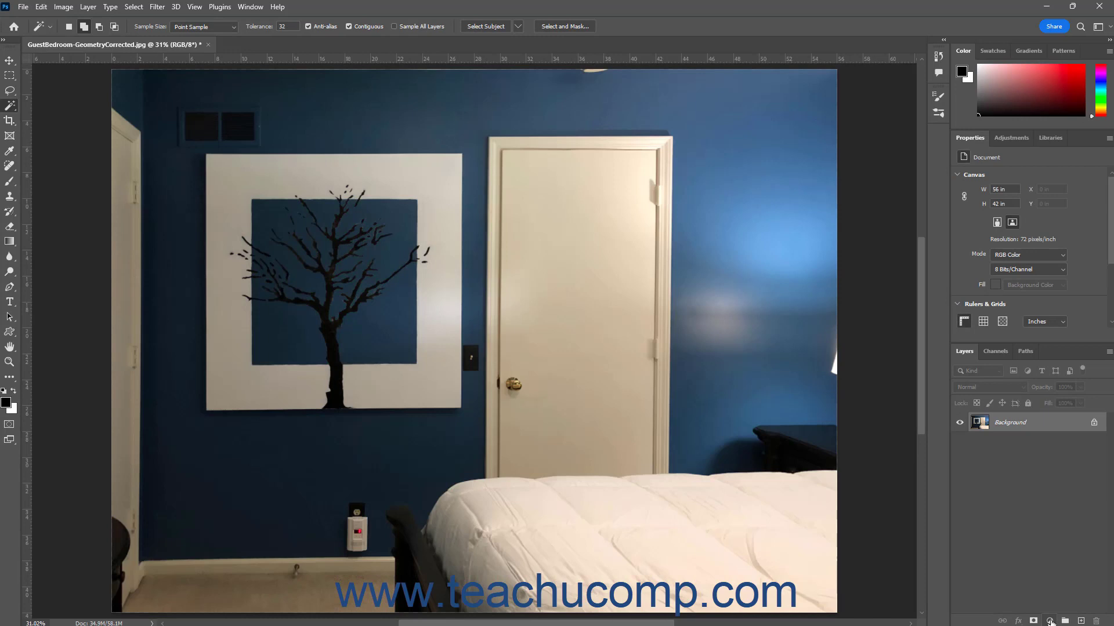
Step: Add a Threshold adjustment layer to the photo, adjust its threshold level, and delete the layer
left_click(1050, 621)
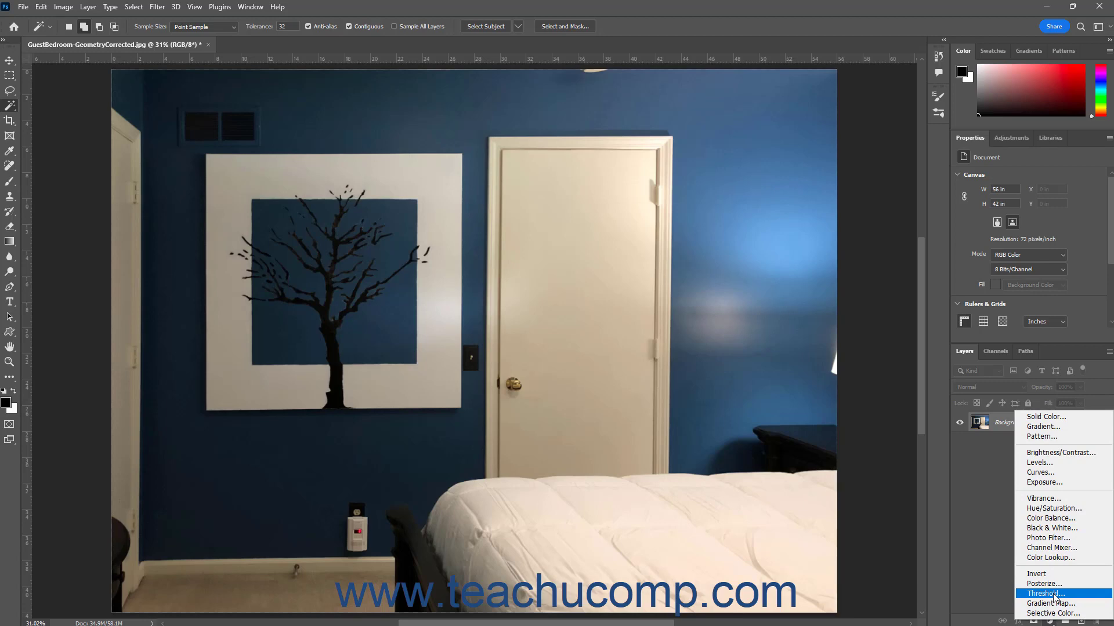
left_click(1047, 593)
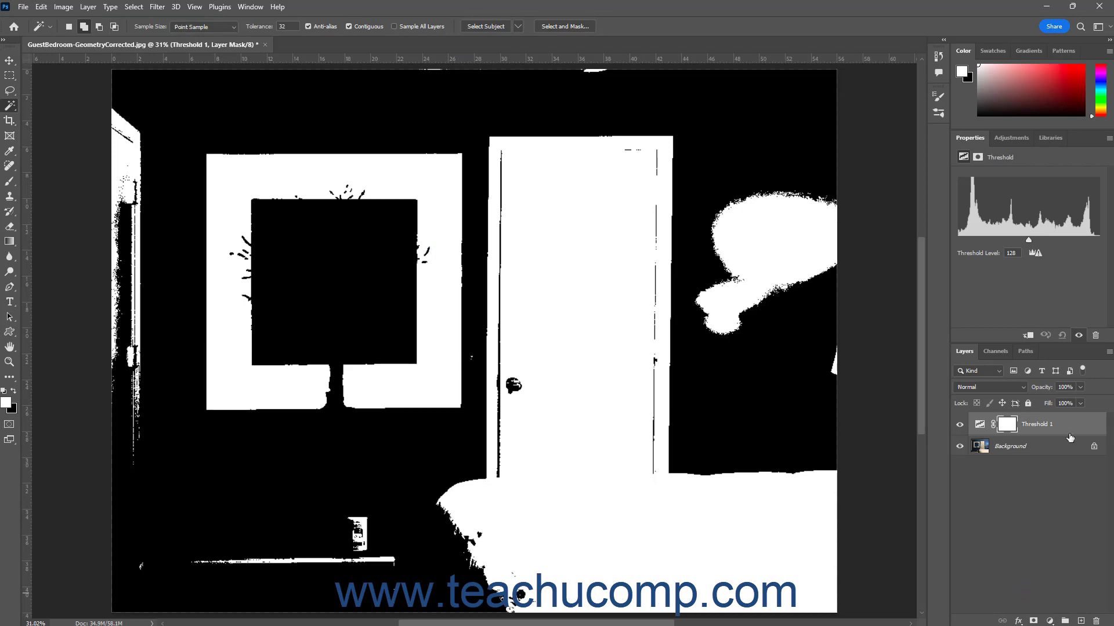
mouse_move(1027, 239)
left_mouse_down()
mouse_move(1018, 239)
mouse_move(1052, 235)
mouse_move(1032, 235)
left_mouse_up()
left_click_drag(1090, 428, 1095, 620)
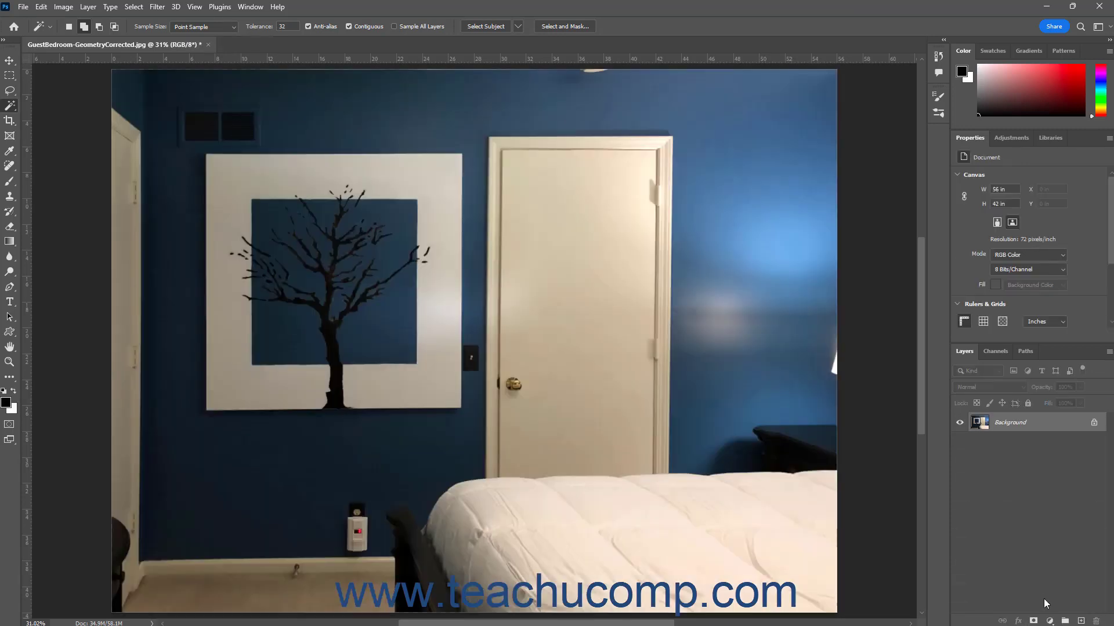
Step: Add a Gradient Map adjustment layer that uses the rainbow gradient preset, and delete the layer
left_click(1049, 621)
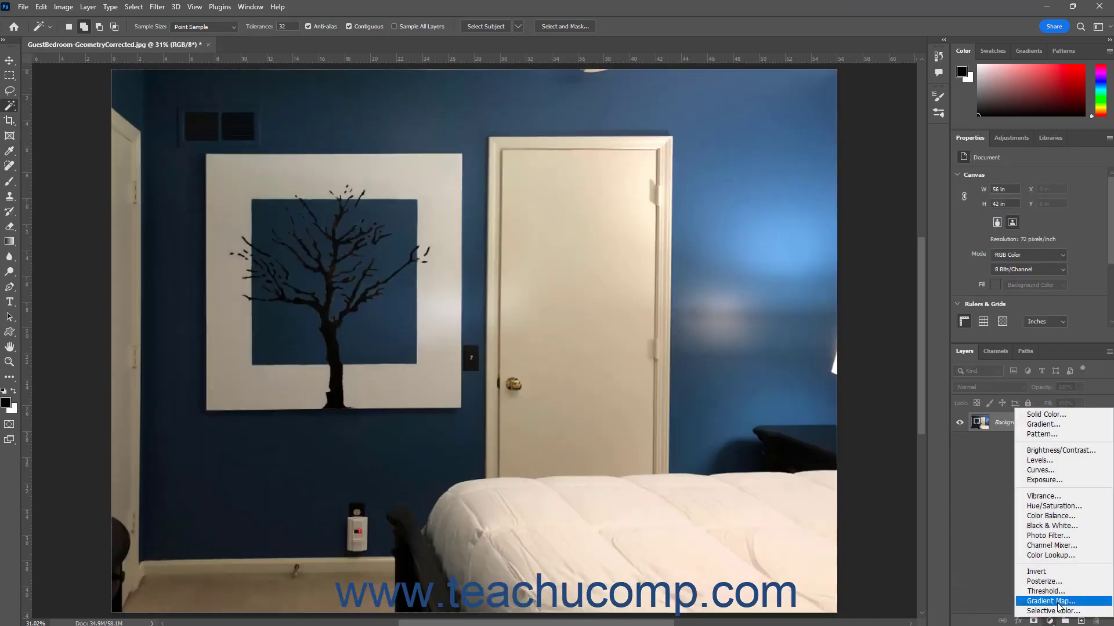
left_click(1051, 601)
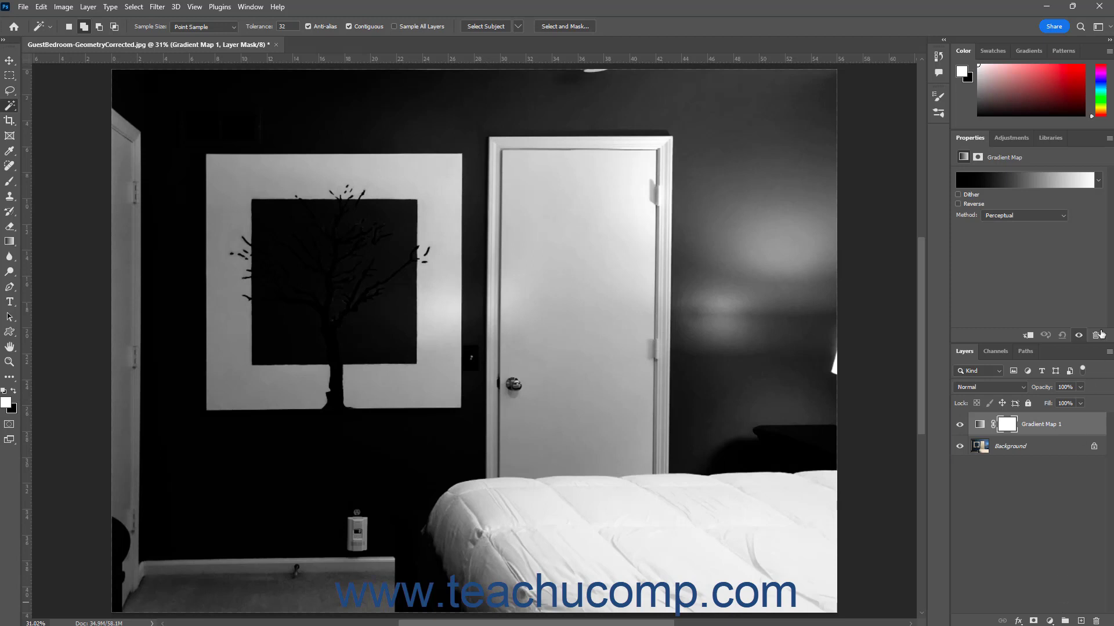
left_click(1098, 181)
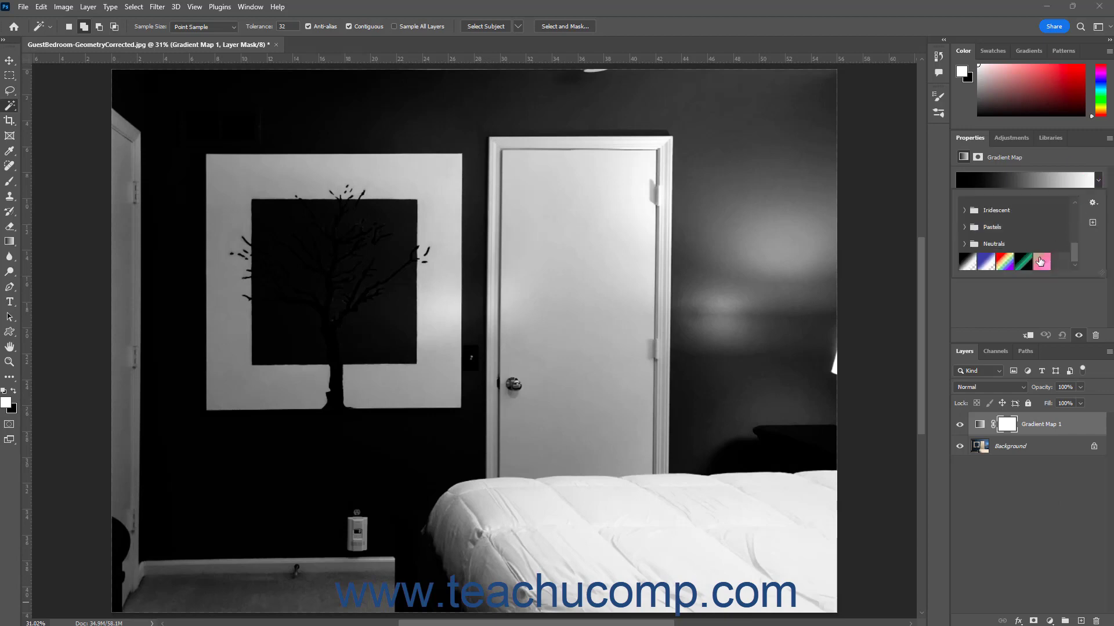
left_click(1007, 263)
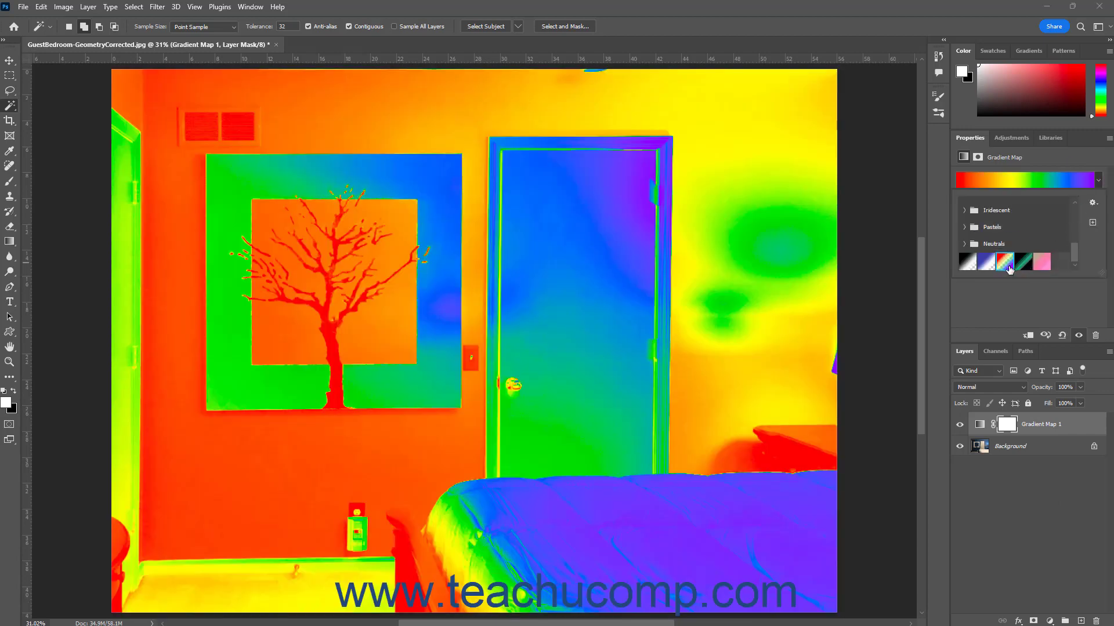
left_click(1010, 302)
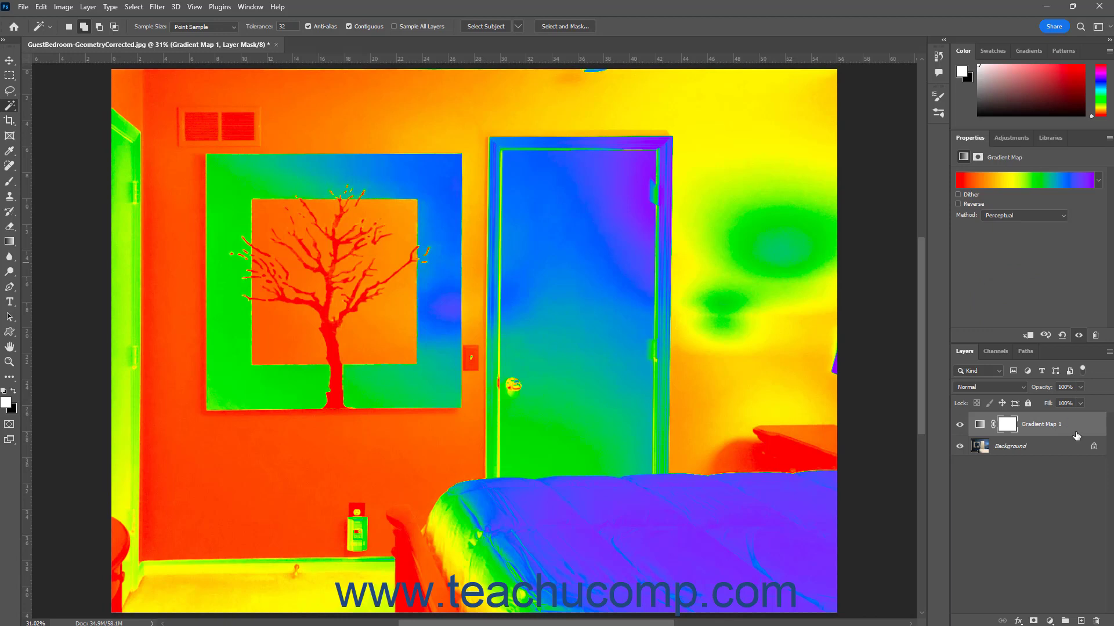
left_click_drag(1077, 432, 1095, 621)
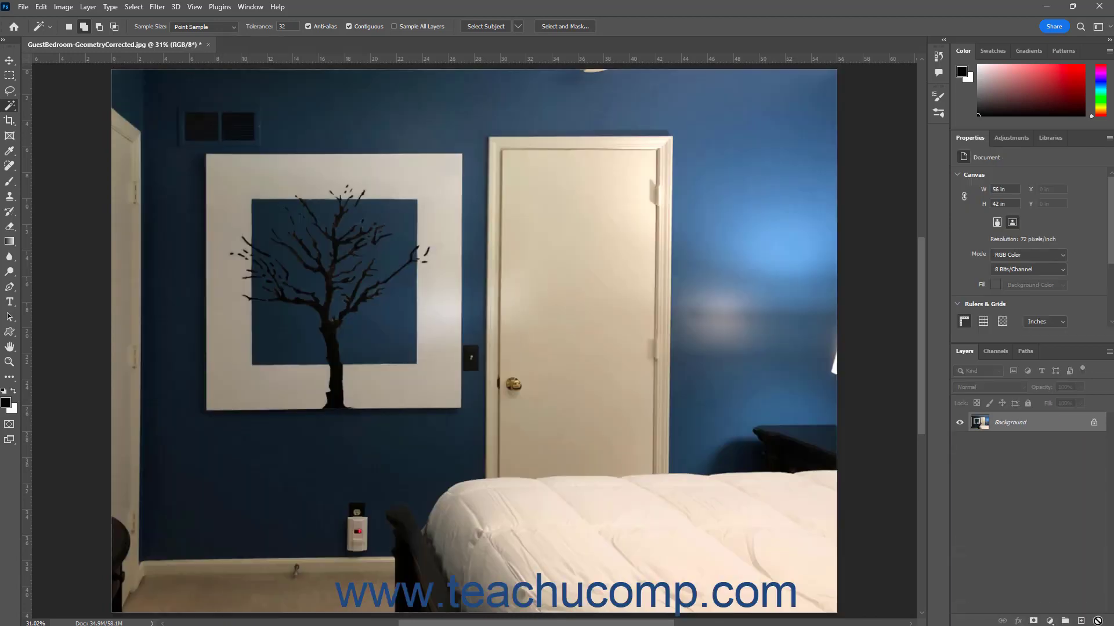
Step: Add a Selective Color adjustment layer and increase the Cyan amount in the Blues
left_click(1050, 620)
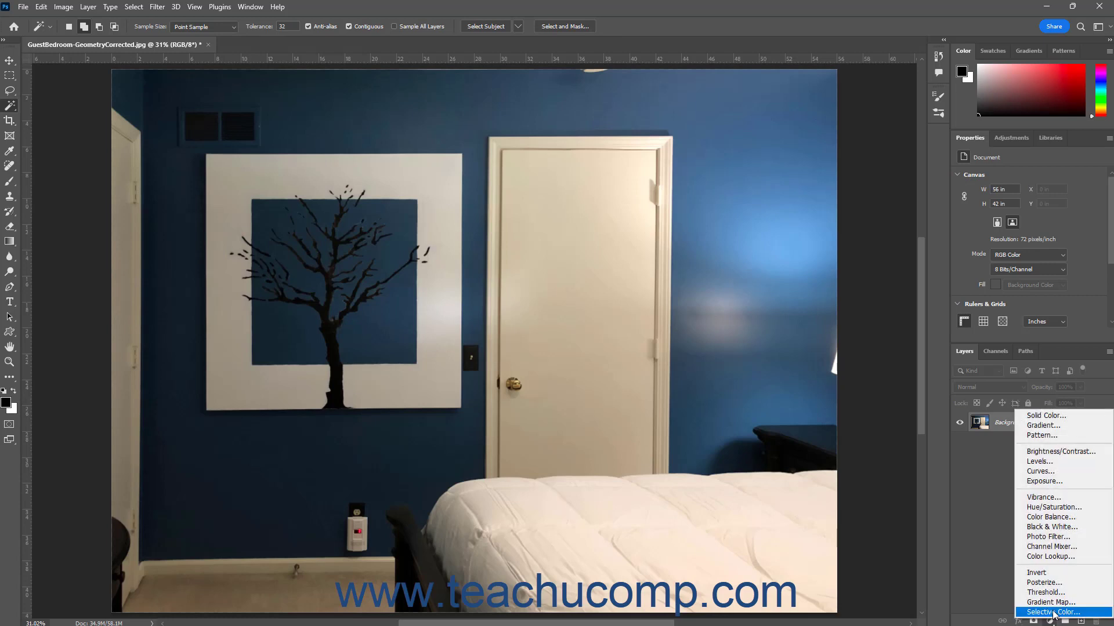
left_click(1054, 612)
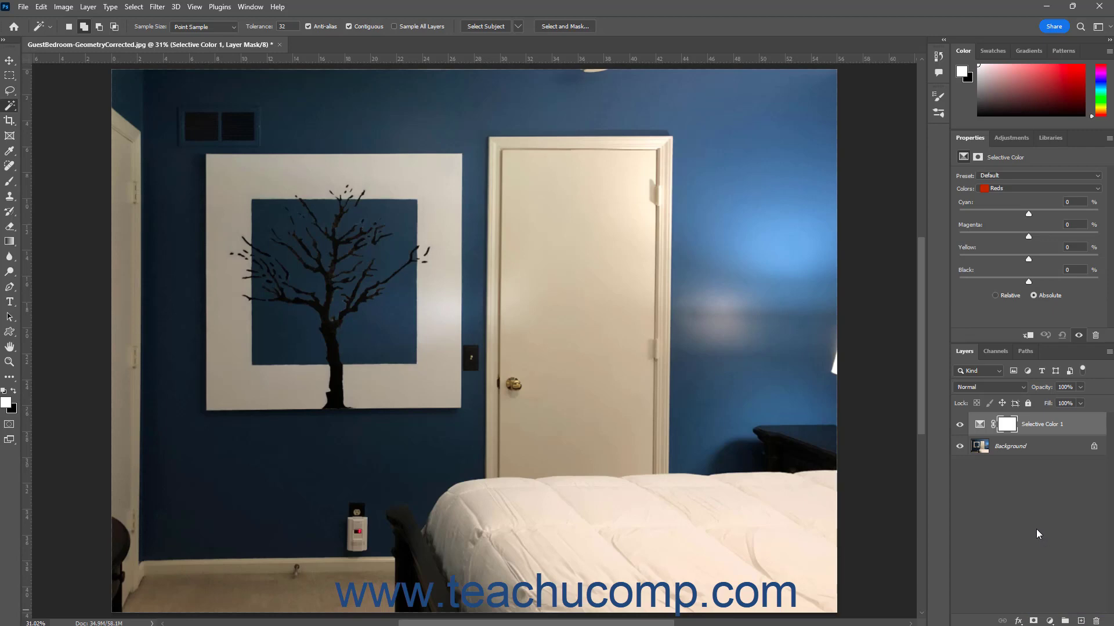
left_click(1027, 188)
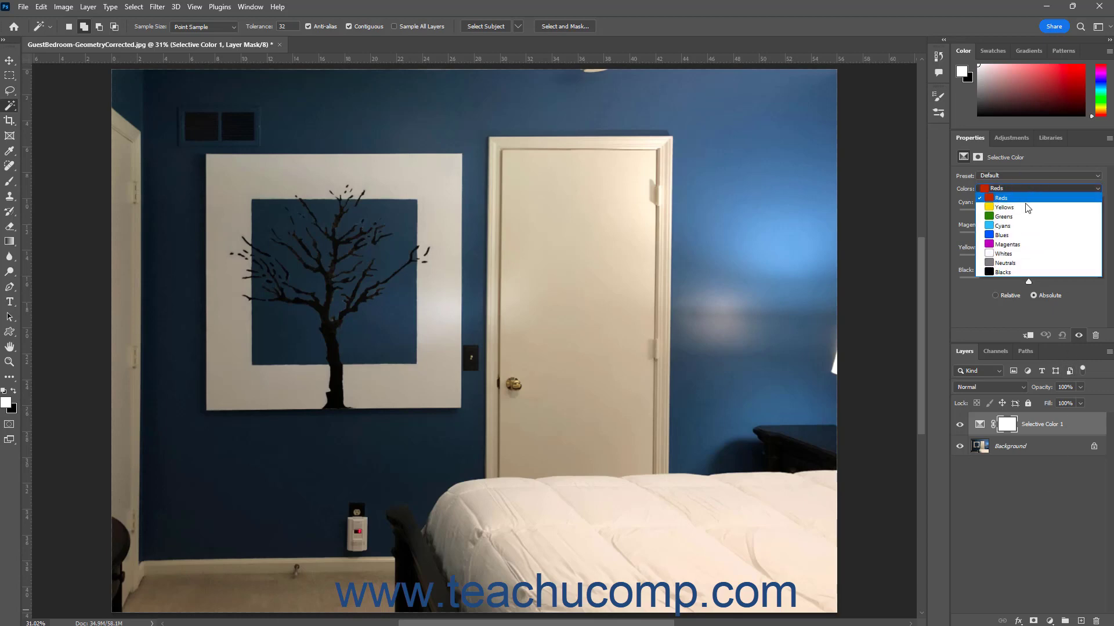
left_click(1021, 235)
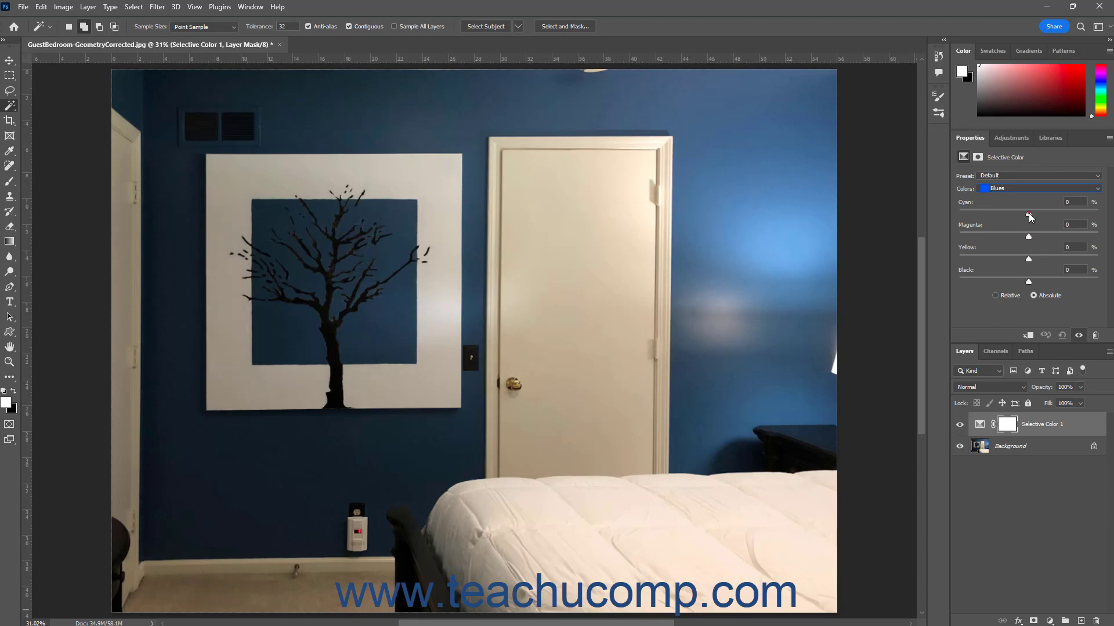
left_click_drag(1029, 213, 1046, 213)
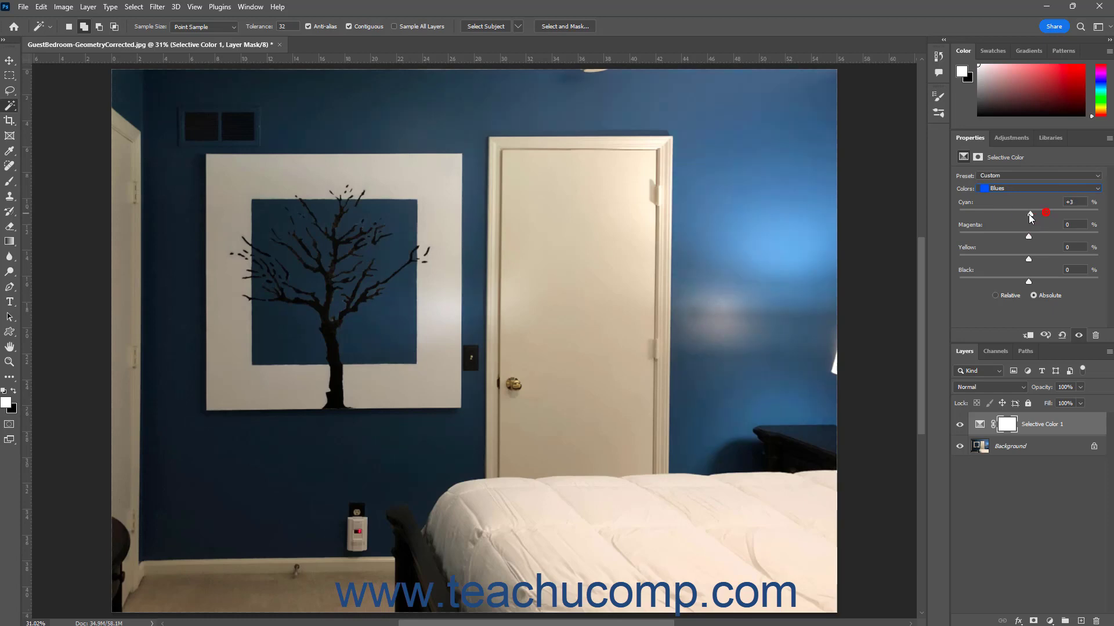